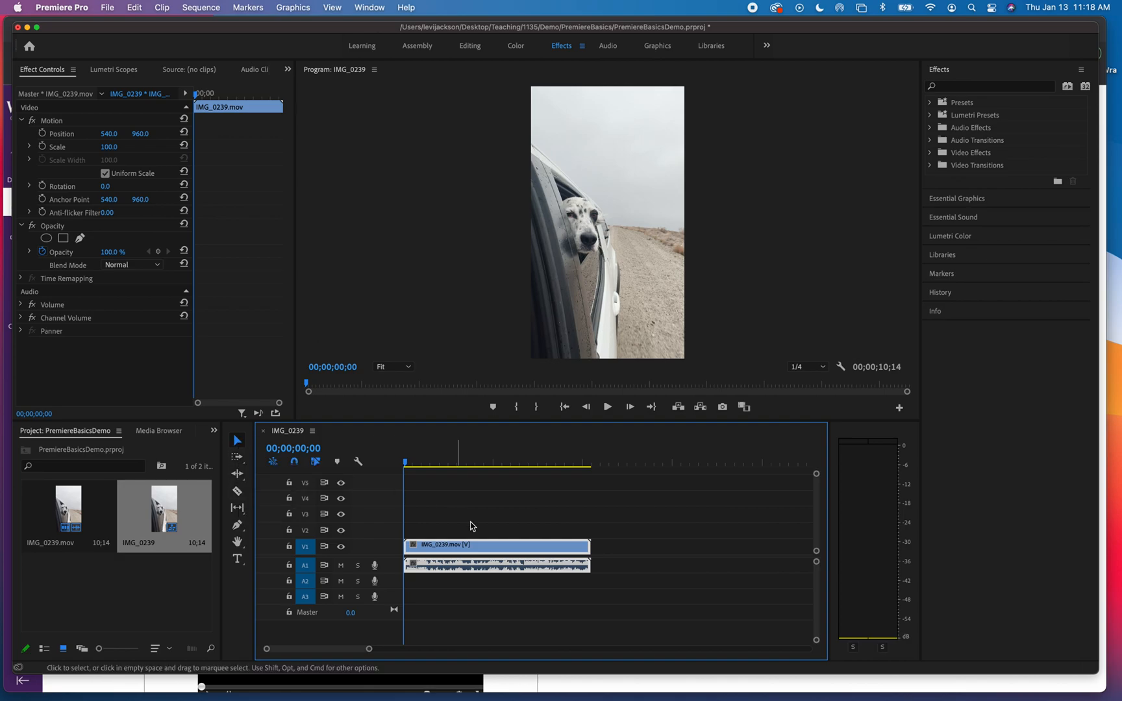
Step: Cut the IMG_0239.mov clip and its audio into several segments with the Razor tool
{"action": "mouse_move", "coordinate": [494, 546]}
{"action": "left_mouse_down"}
{"action": "mouse_move", "coordinate": [547, 550]}
{"action": "mouse_move", "coordinate": [551, 515]}
{"action": "mouse_move", "coordinate": [542, 542]}
{"action": "mouse_move", "coordinate": [493, 542]}
{"action": "mouse_move", "coordinate": [492, 533]}
{"action": "mouse_move", "coordinate": [491, 549]}
{"action": "left_mouse_up"}
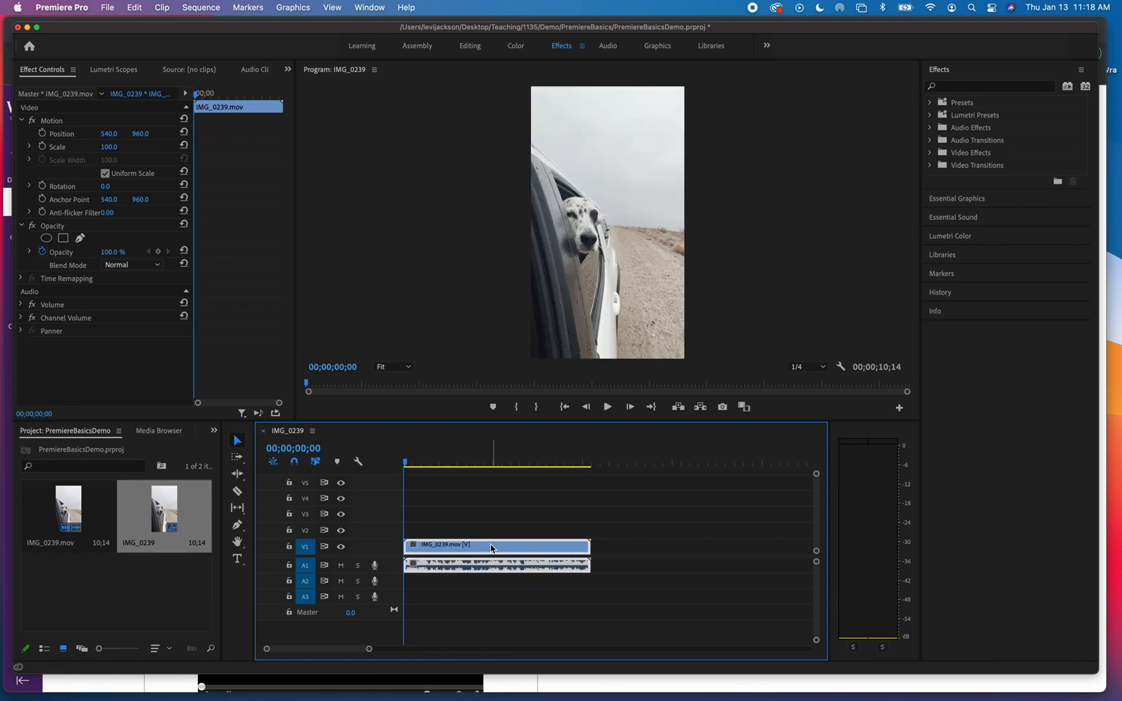
{"action": "left_click_drag", "start_coordinate": [409, 465], "coordinate": [445, 466]}
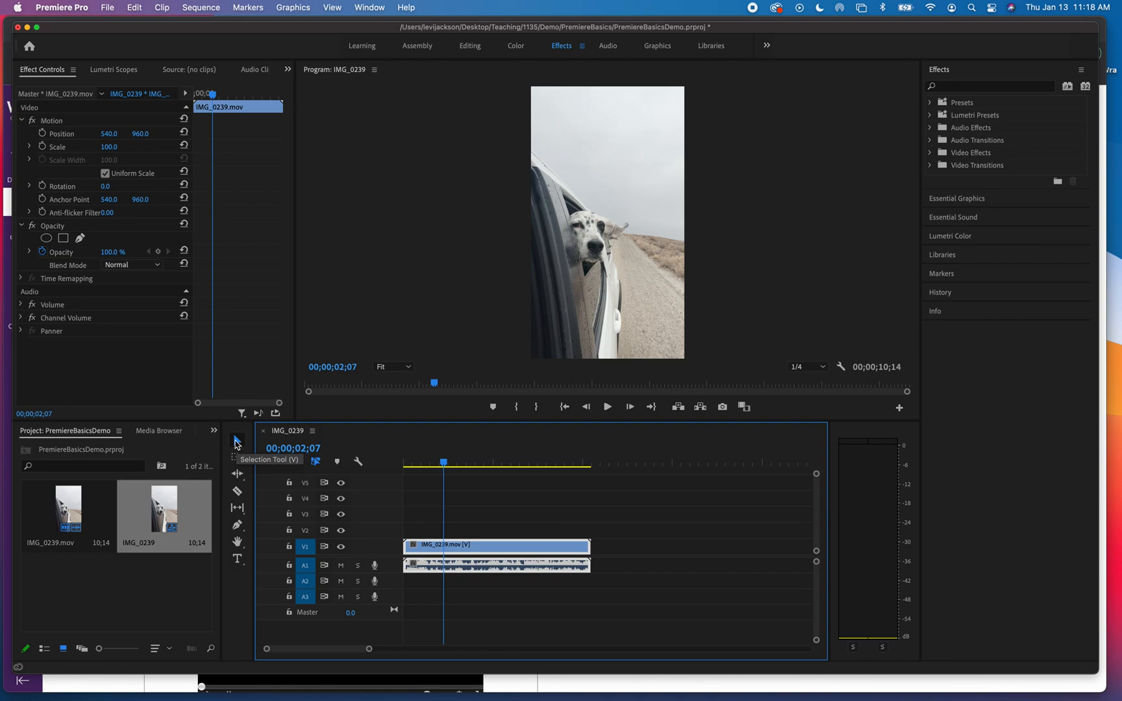
{"action": "left_click", "coordinate": [237, 494]}
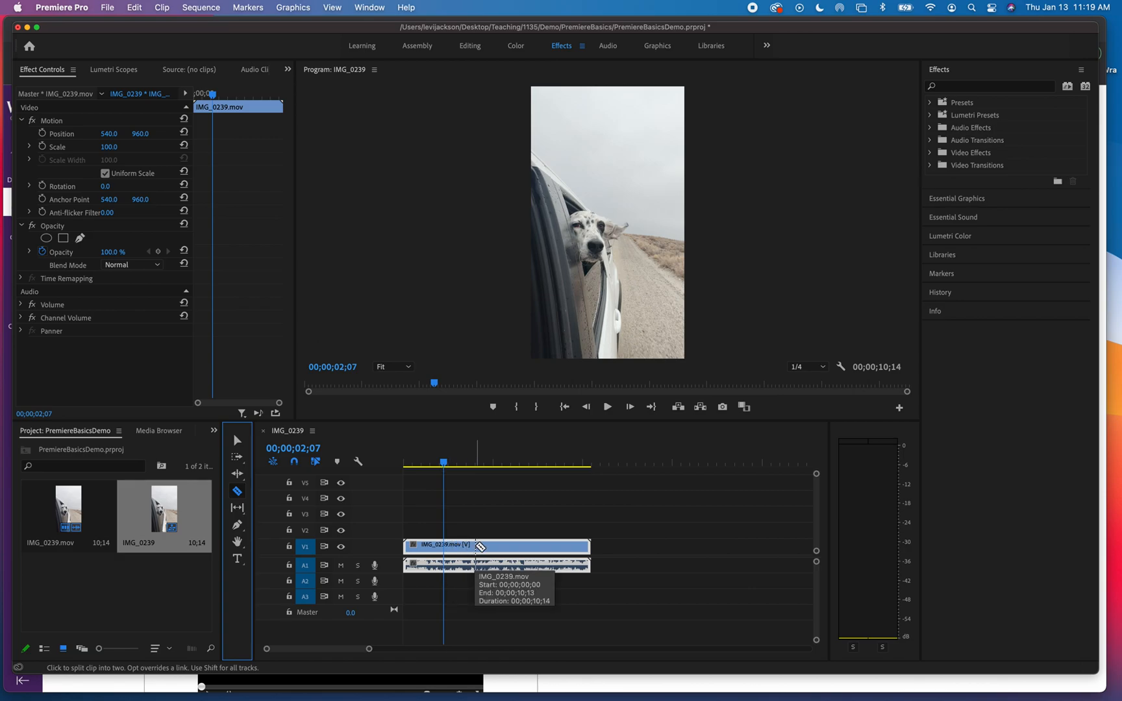
{"action": "left_click", "coordinate": [476, 547]}
{"action": "left_click", "coordinate": [538, 547]}
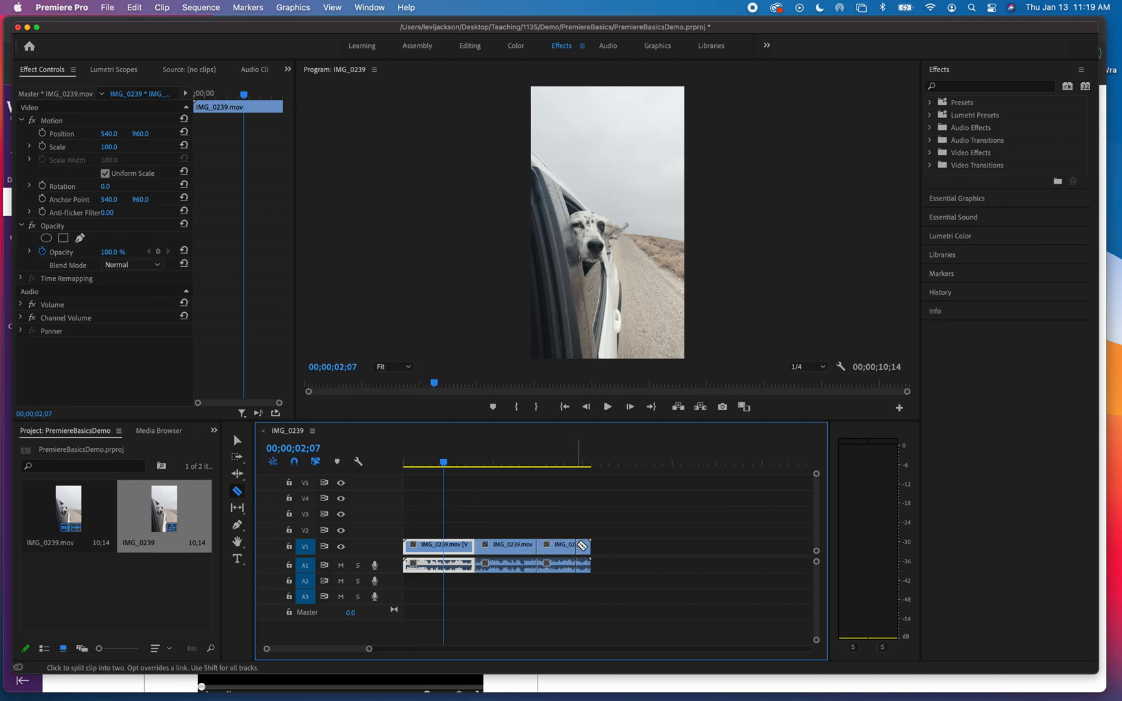
Step: Move the segments after the first cut up to V2 and their audio down to A2
{"action": "key", "text": "v"}
{"action": "left_click_drag", "start_coordinate": [488, 564], "coordinate": [584, 530]}
{"action": "left_click", "coordinate": [500, 569]}
{"action": "key", "text": "c"}
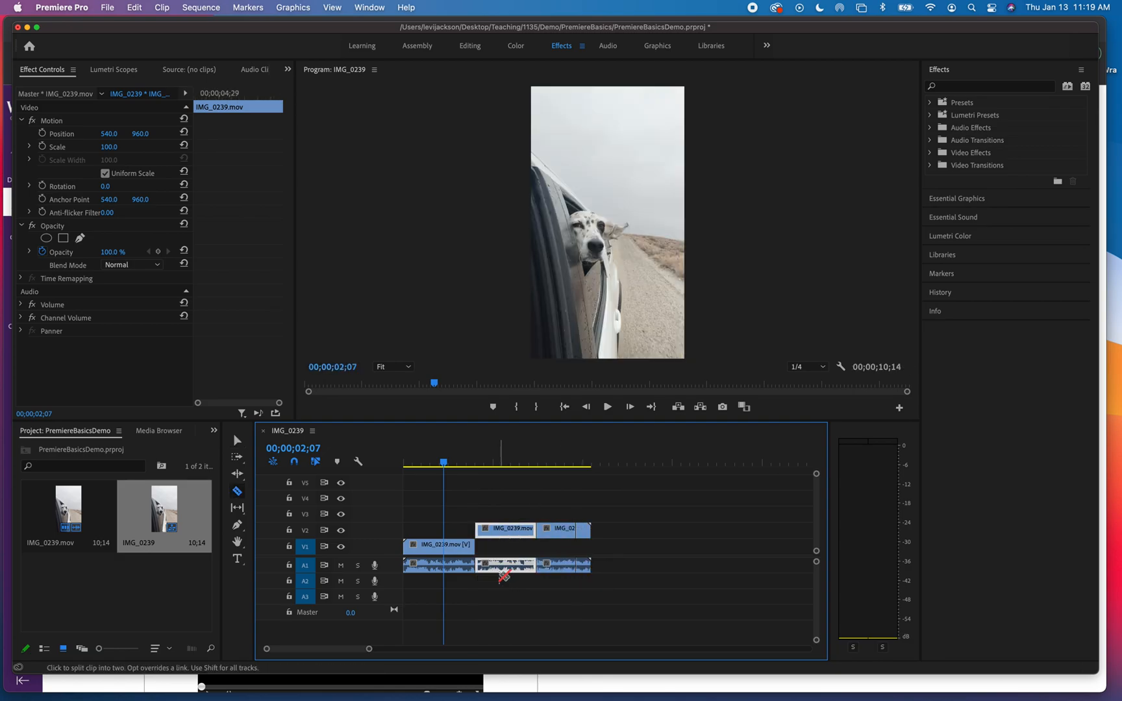
{"action": "key", "text": "v"}
{"action": "left_click_drag", "start_coordinate": [500, 567], "coordinate": [582, 581]}
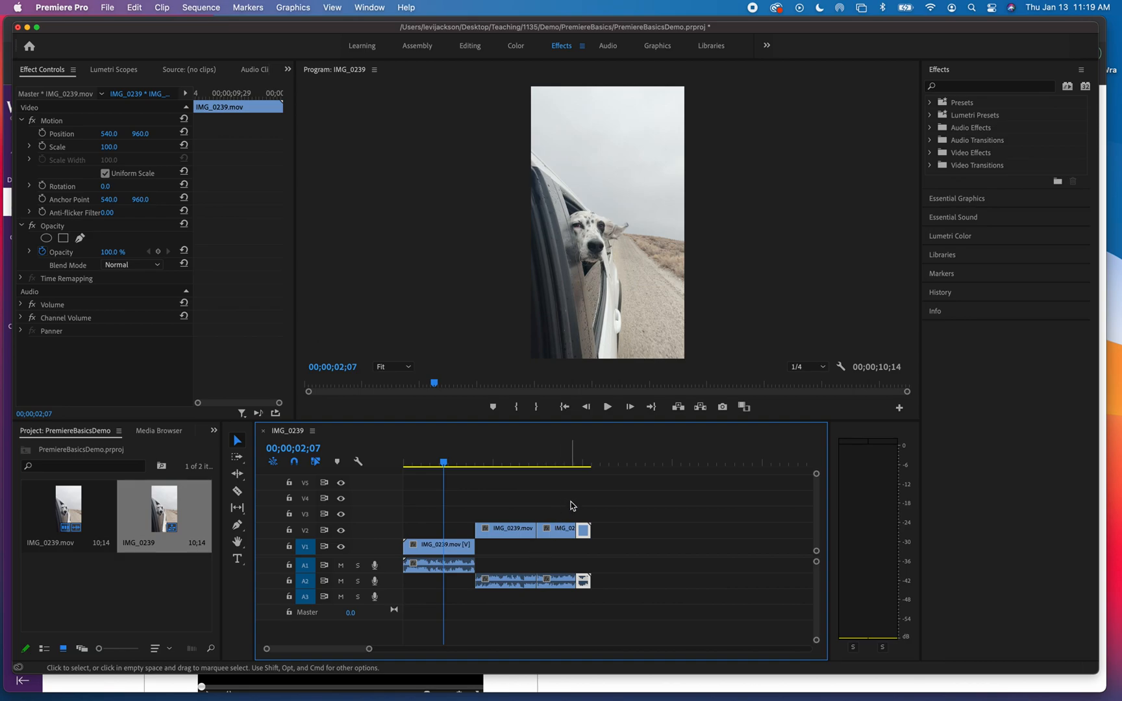
Step: Undo all the segment moves and cuts back to the single IMG_0239.mov clip
{"action": "key", "text": "super+z"}
{"action": "key", "text": "super+z"}
{"action": "key", "text": "super+z"}
{"action": "key", "text": "super+z"}
{"action": "key", "text": "super+z"}
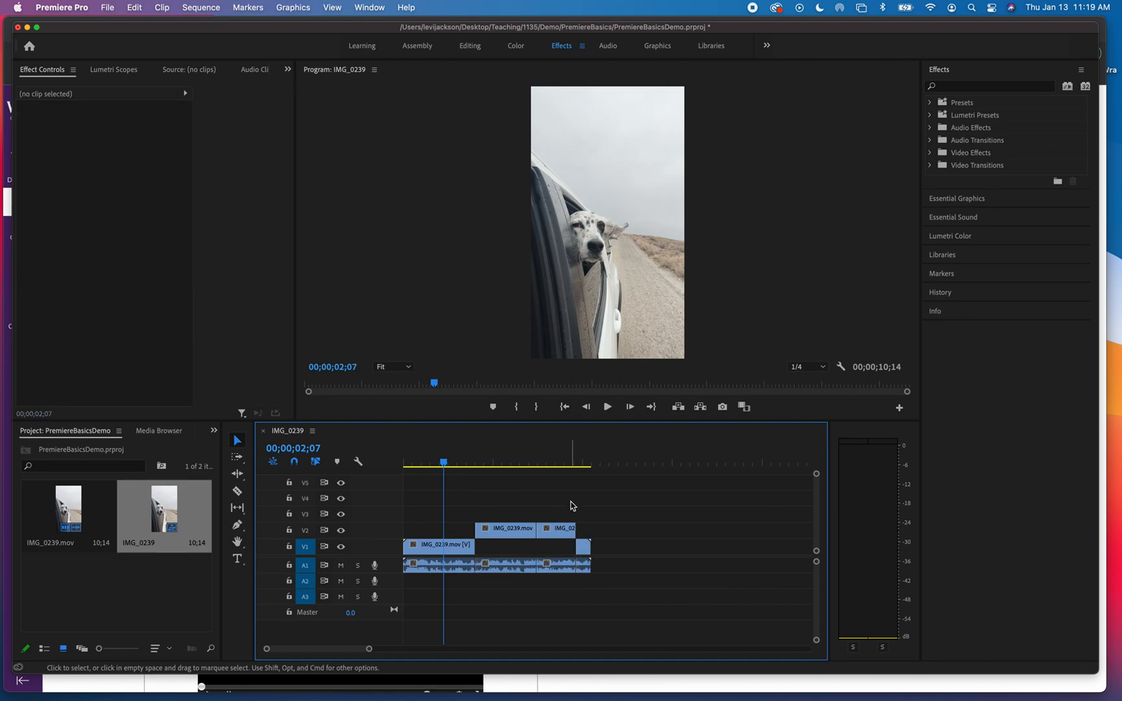
{"action": "key", "text": "super+z"}
{"action": "key", "text": "super+z"}
{"action": "key", "text": "super+z"}
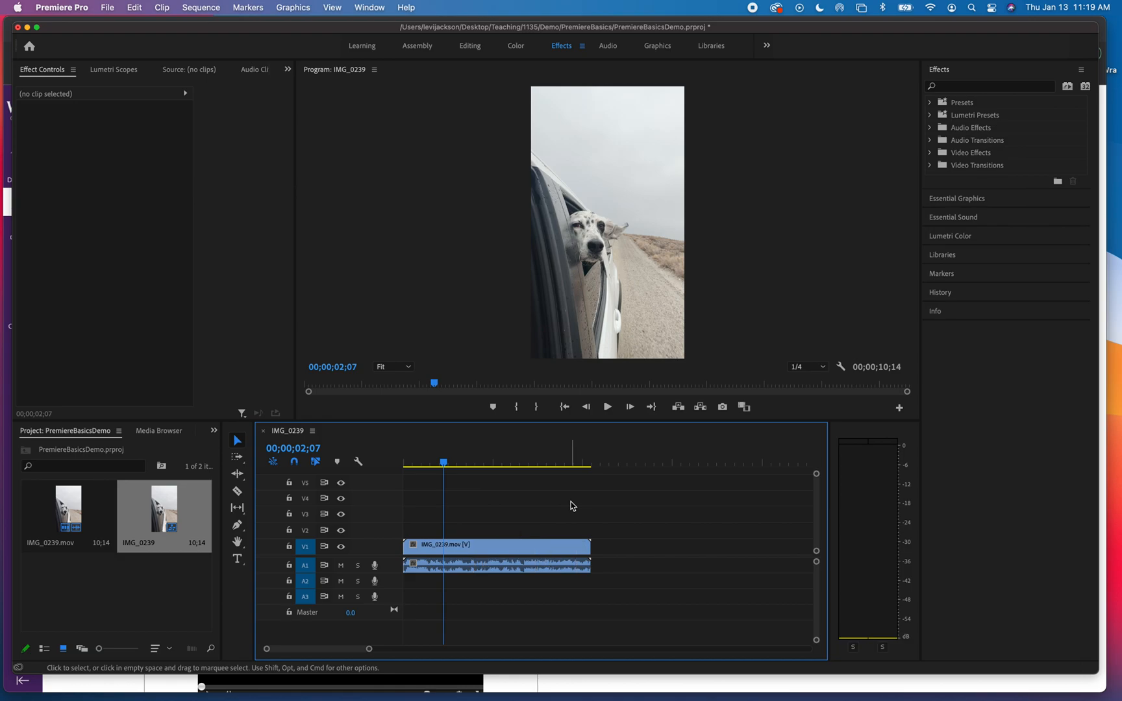
Step: Unlink the audio from the video of the IMG_0239.mov clip and play part of the sequence
{"action": "left_click", "coordinate": [512, 551]}
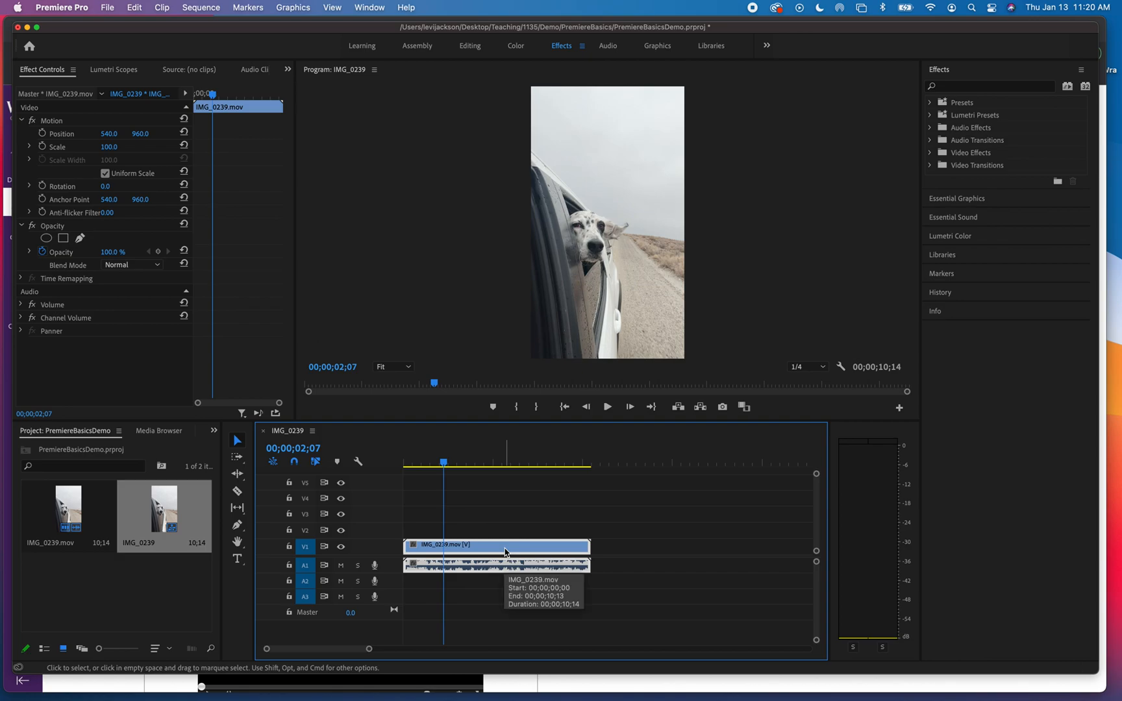
{"action": "right_click", "coordinate": [505, 551]}
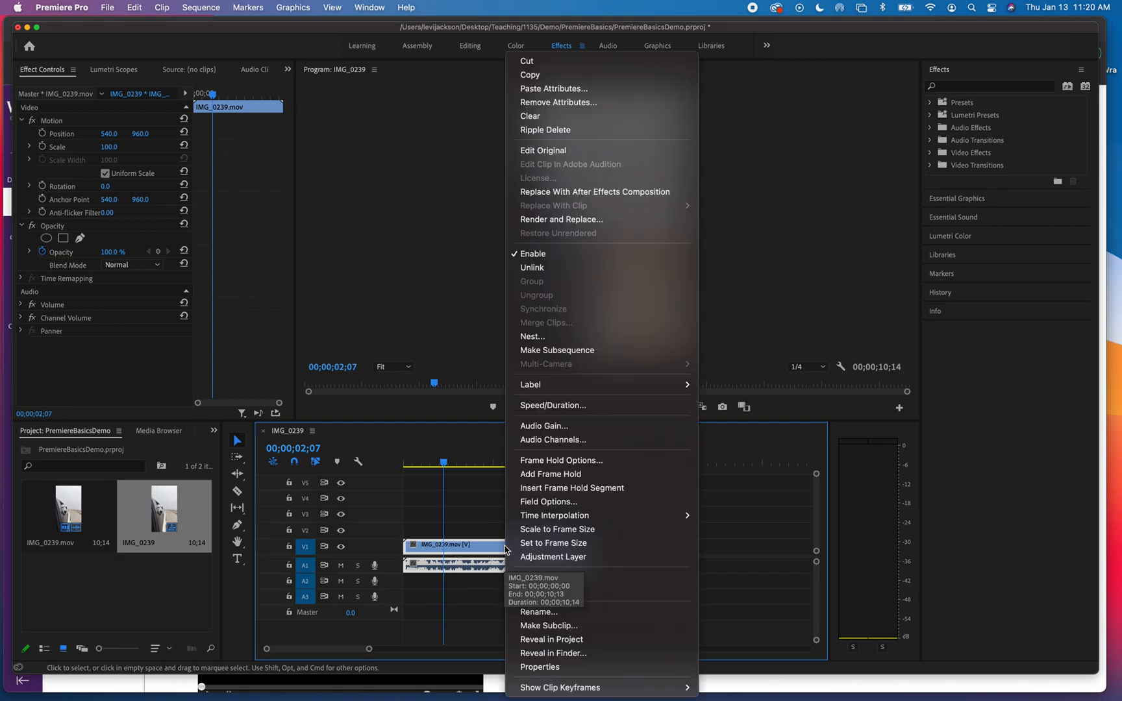
{"action": "left_click", "coordinate": [640, 271]}
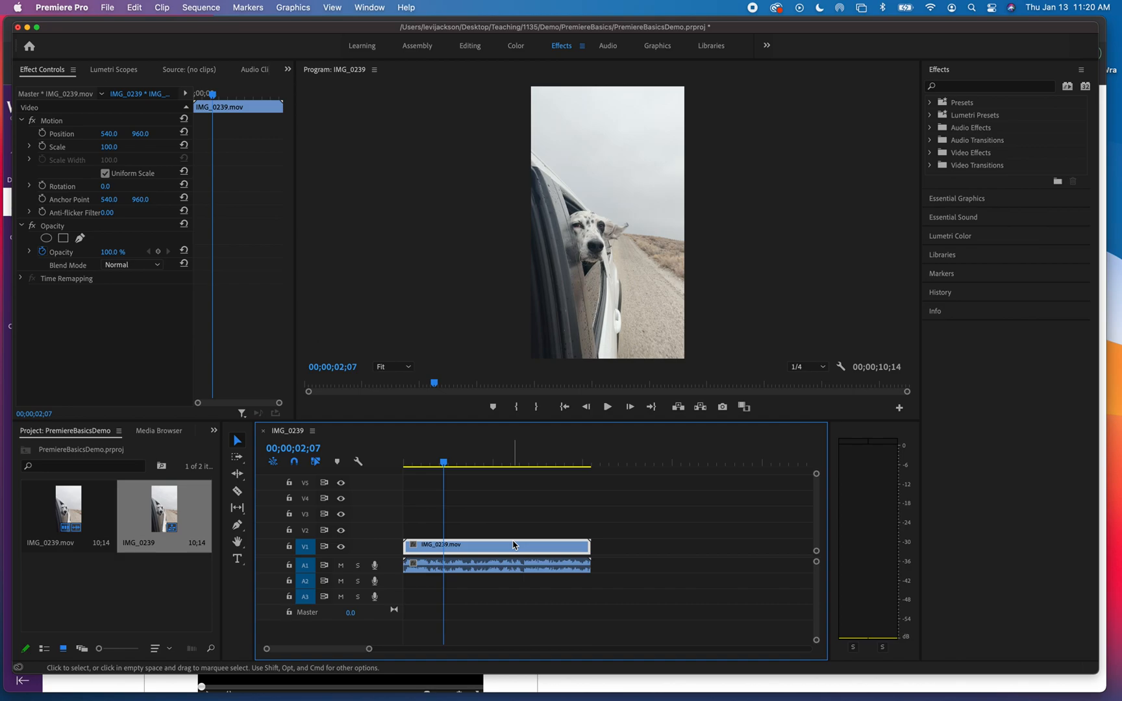
{"action": "key", "text": "space"}
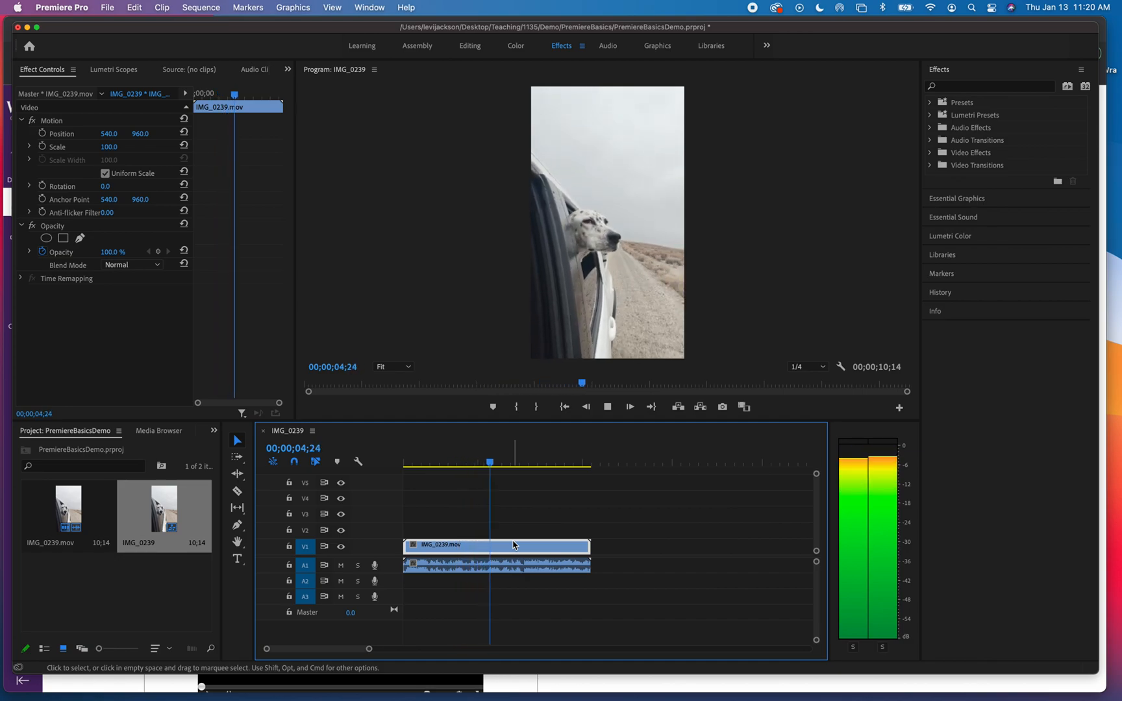
{"action": "key", "text": "space"}
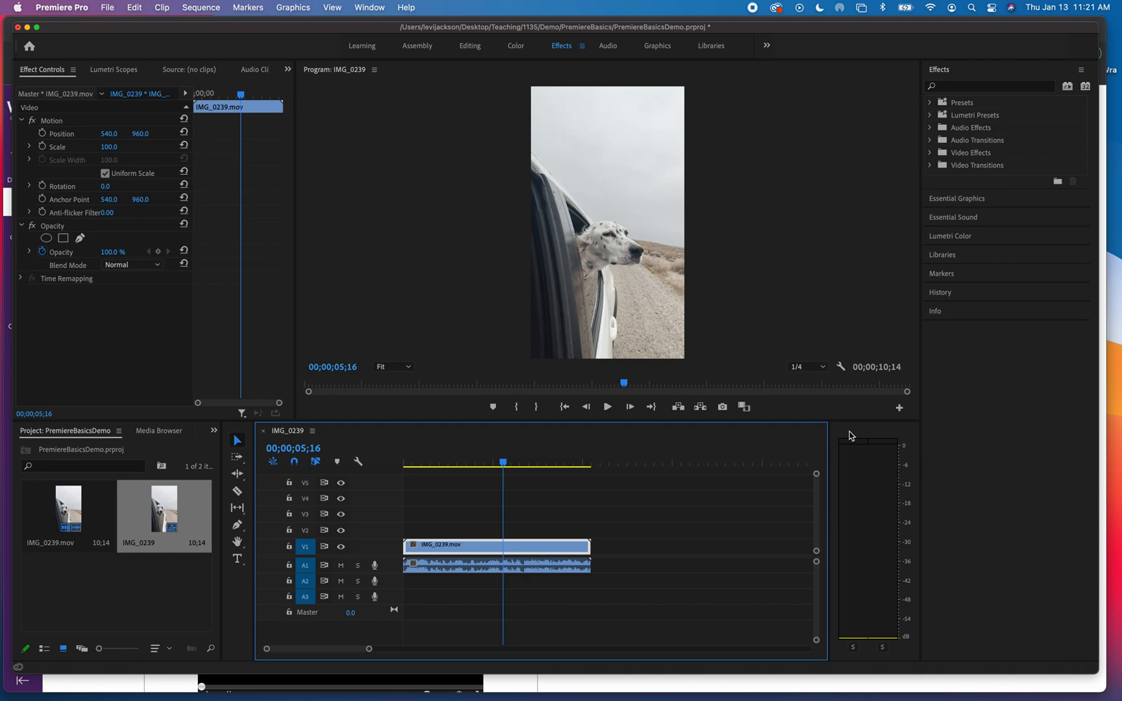
Step: Move the unlinked audio clip to A2 independently of the video and delete it
{"action": "right_click", "coordinate": [523, 546]}
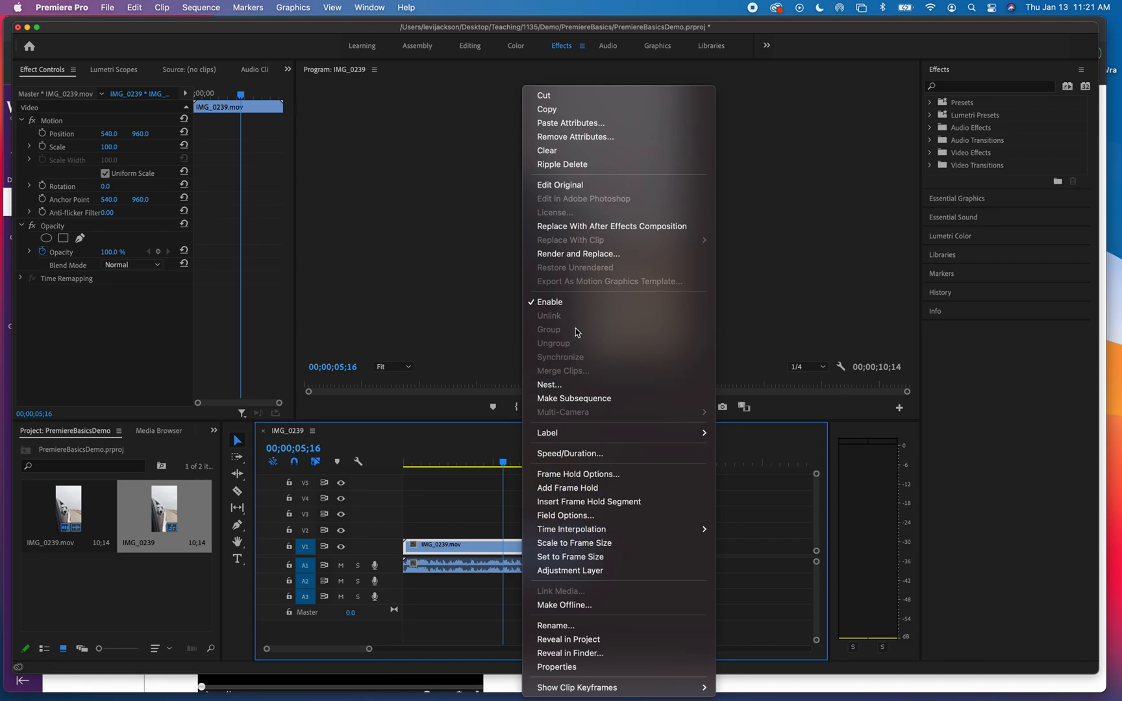
{"action": "left_click", "coordinate": [447, 504]}
{"action": "left_click_drag", "start_coordinate": [551, 574], "coordinate": [631, 589]}
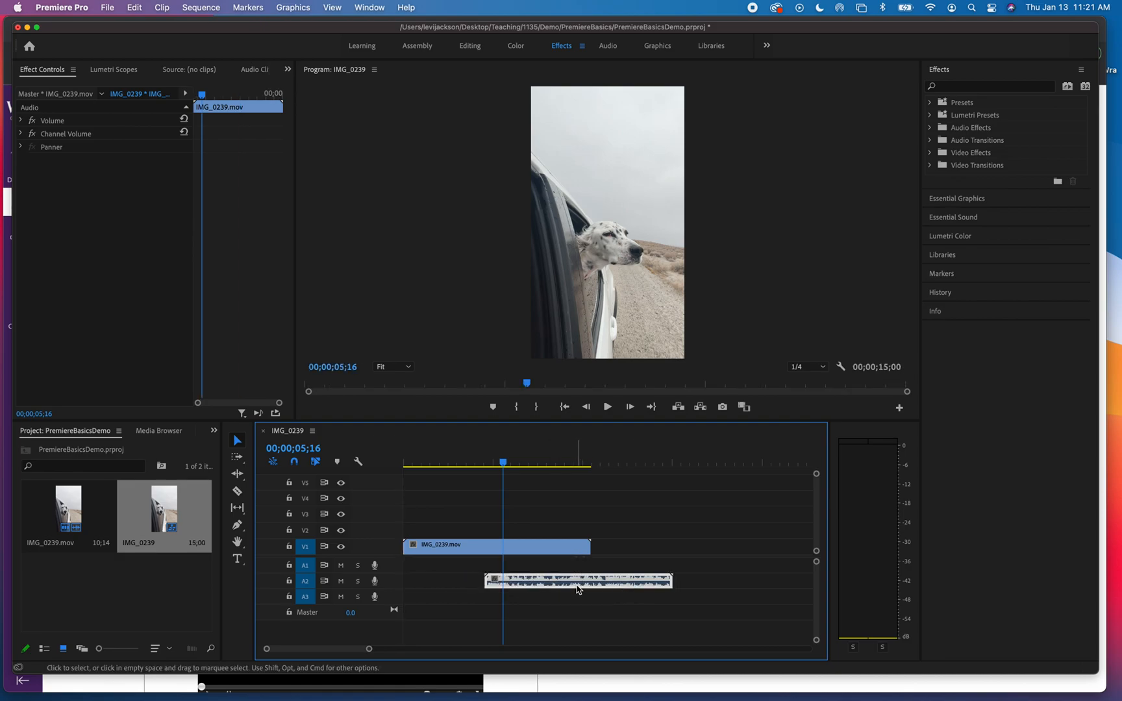
{"action": "key", "text": "Delete"}
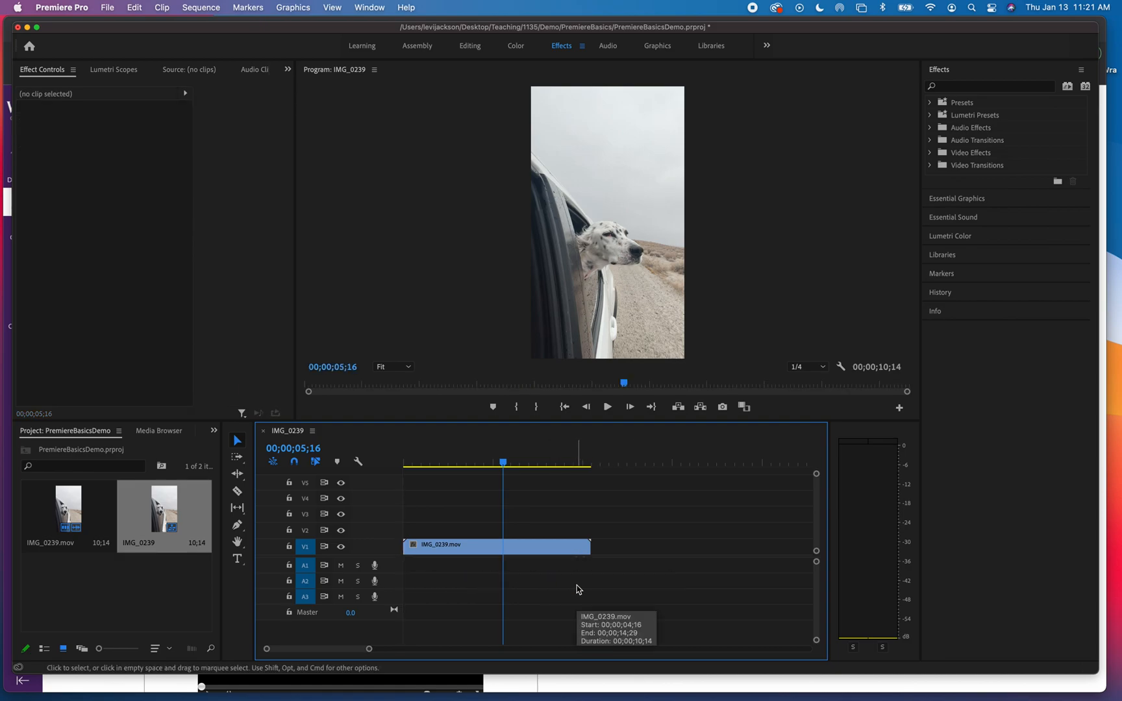
Step: Play the video-only sequence from the start and return the playhead to 00;00;00;00
{"action": "left_click_drag", "start_coordinate": [504, 464], "coordinate": [404, 477]}
{"action": "key", "text": "space"}
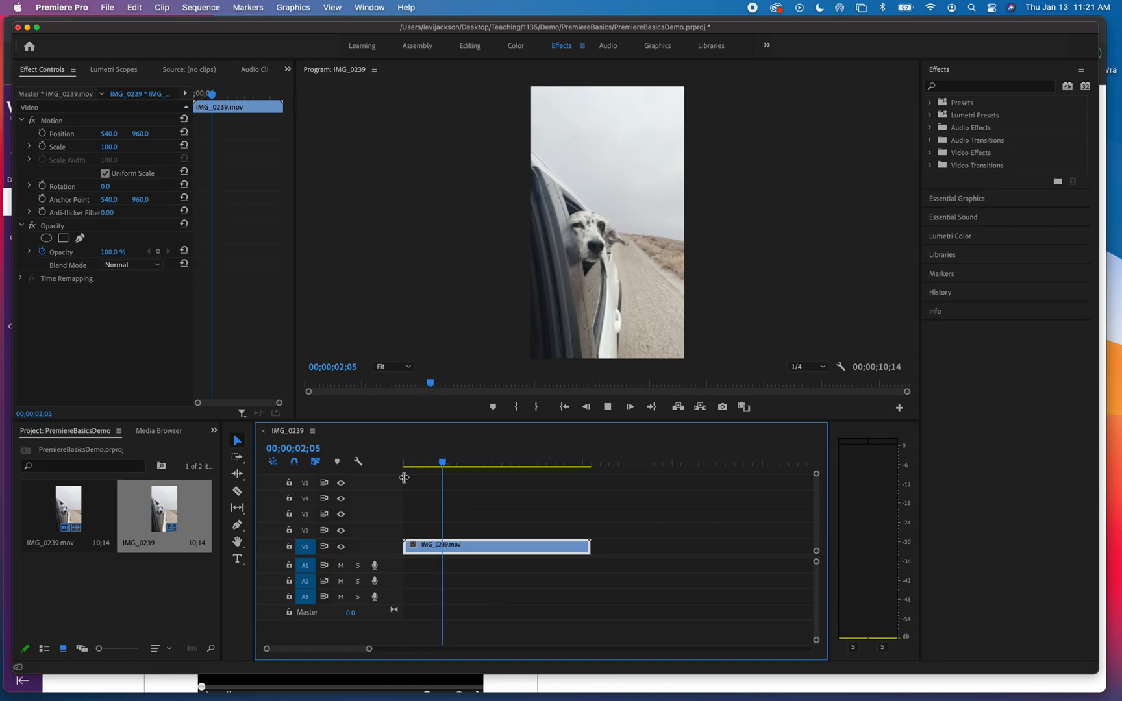
{"action": "key", "text": "space"}
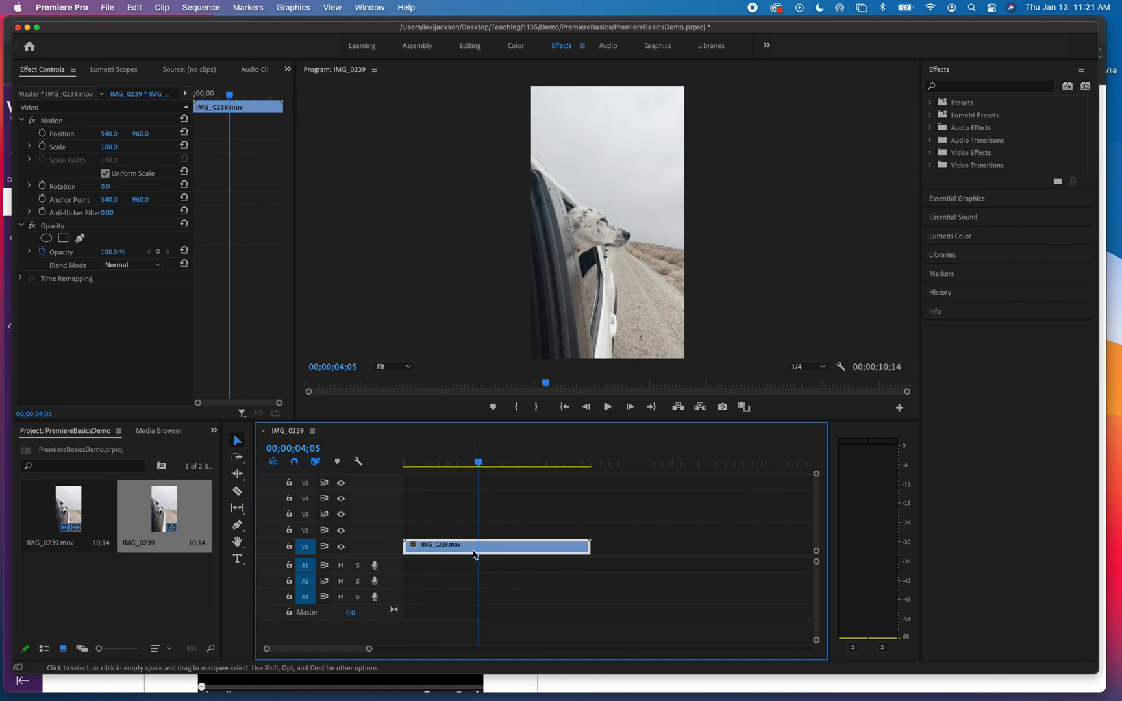
{"action": "left_click", "coordinate": [475, 463]}
{"action": "left_click_drag", "start_coordinate": [450, 470], "coordinate": [400, 477]}
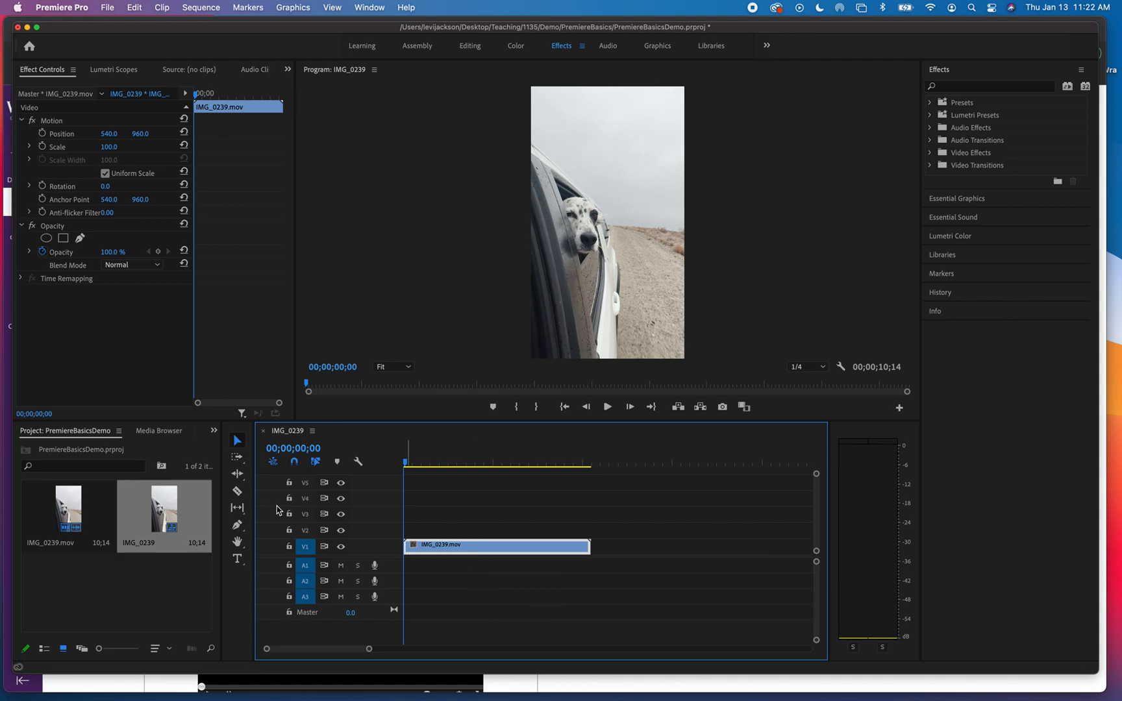
Step: Split the video clip at two points in its second half with the Razor tool and undo both cuts
{"action": "left_click", "coordinate": [236, 491]}
{"action": "left_click", "coordinate": [555, 546]}
{"action": "left_click", "coordinate": [509, 546]}
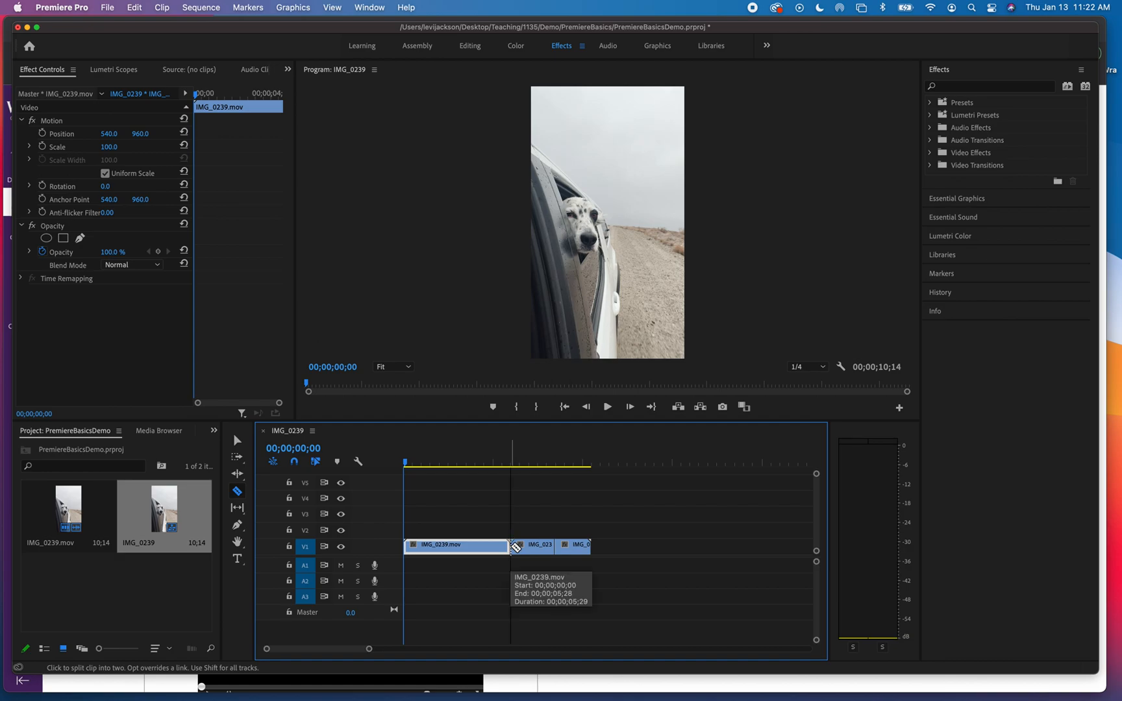
{"action": "key", "text": "super+z"}
{"action": "key", "text": "super+z"}
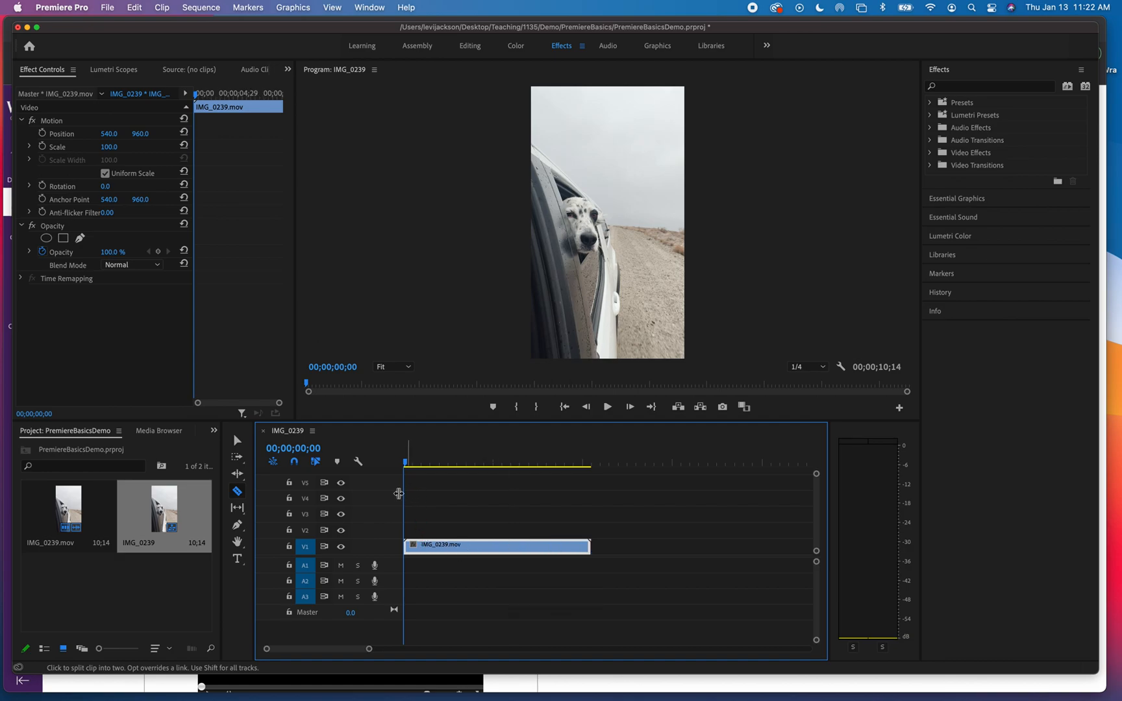
Step: Place the playhead at 00;00;05;02, split the video clip there with the Razor tool, and undo the cut
{"action": "left_click", "coordinate": [237, 441]}
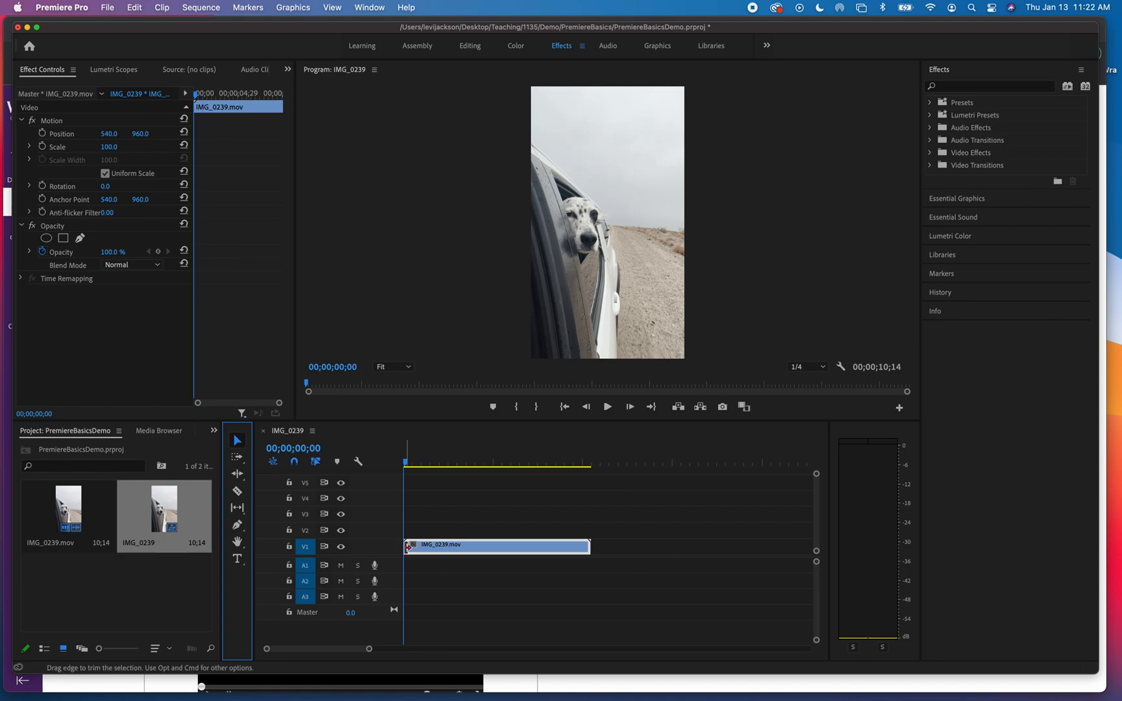
{"action": "left_click_drag", "start_coordinate": [407, 465], "coordinate": [498, 480]}
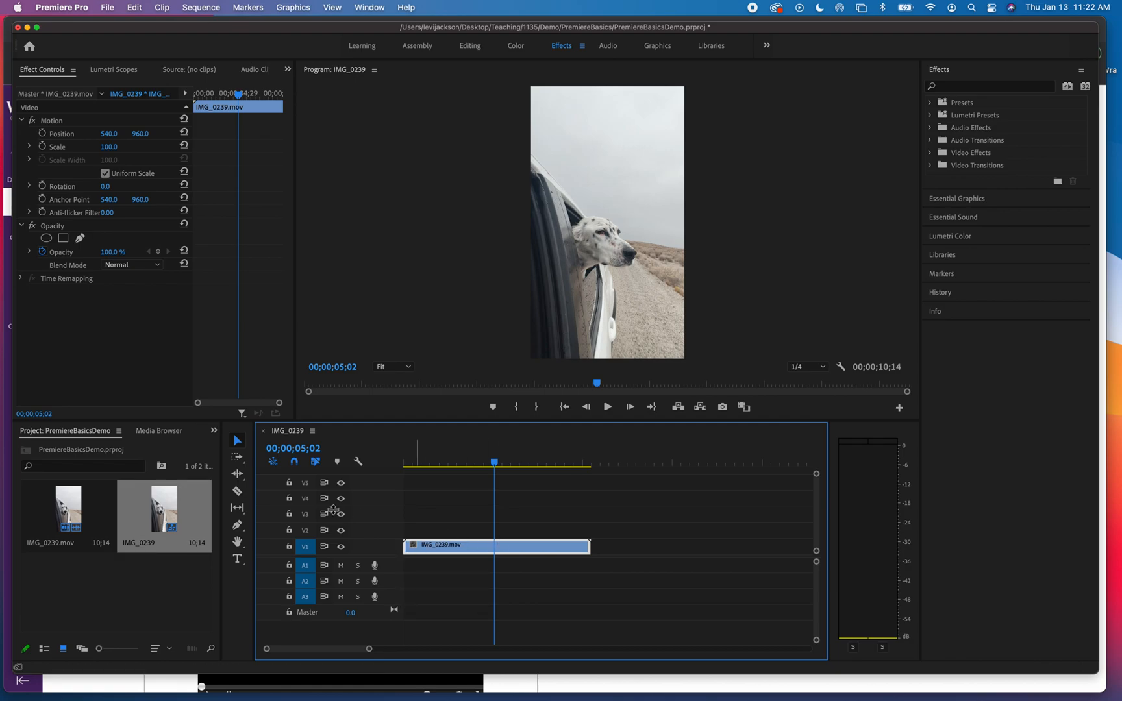
{"action": "left_click", "coordinate": [238, 491]}
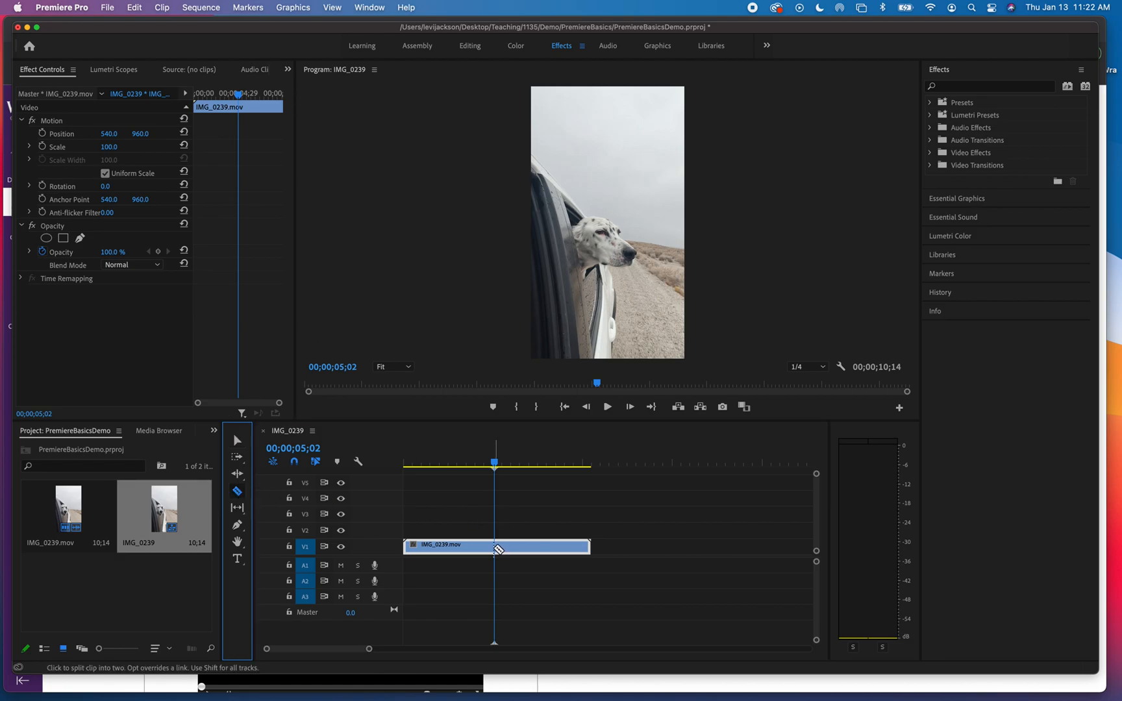
{"action": "left_click", "coordinate": [497, 549]}
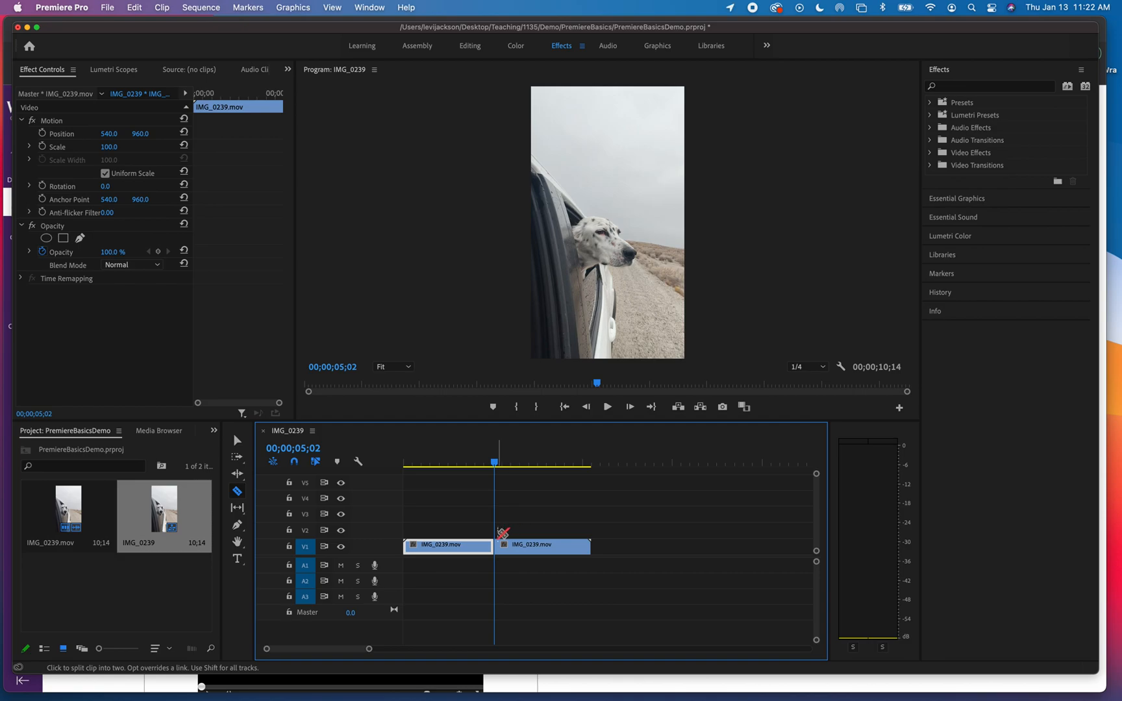
{"action": "scroll", "coordinate": [503, 532], "scroll_direction": "up", "scroll_amount": 5}
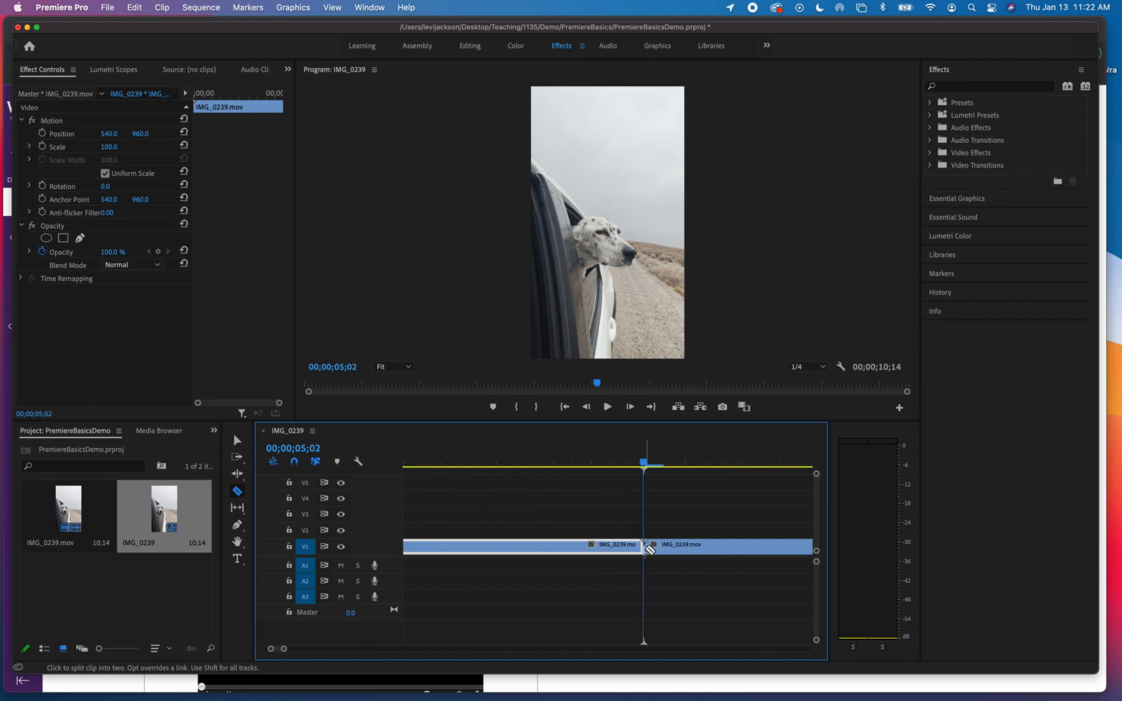
{"action": "mouse_move", "coordinate": [642, 464]}
{"action": "left_mouse_down"}
{"action": "mouse_move", "coordinate": [631, 466]}
{"action": "mouse_move", "coordinate": [661, 467]}
{"action": "mouse_move", "coordinate": [624, 466]}
{"action": "mouse_move", "coordinate": [644, 479]}
{"action": "left_mouse_up"}
{"action": "key", "text": "super+z"}
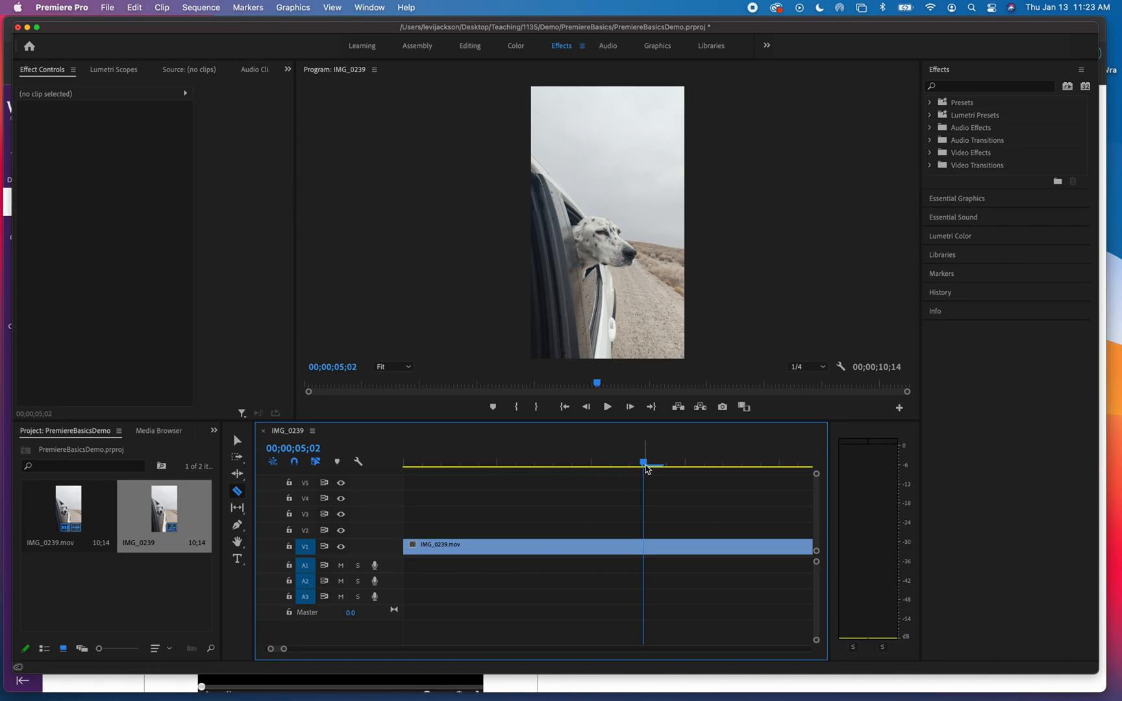
Step: Split the clip at 00;00;04;27 with Add Edit, then undo the split with the playhead moved to 00;00;05;08
{"action": "scroll", "coordinate": [637, 536], "scroll_direction": "down", "scroll_amount": 5}
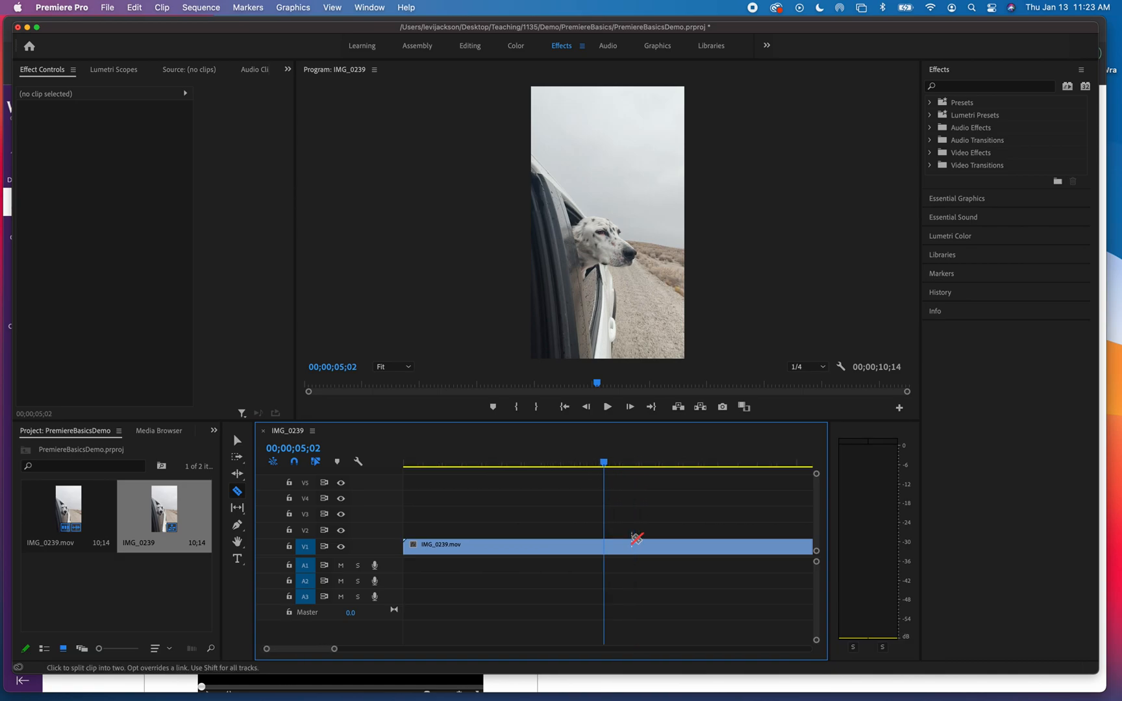
{"action": "scroll", "coordinate": [509, 518], "scroll_direction": "up", "scroll_amount": 4}
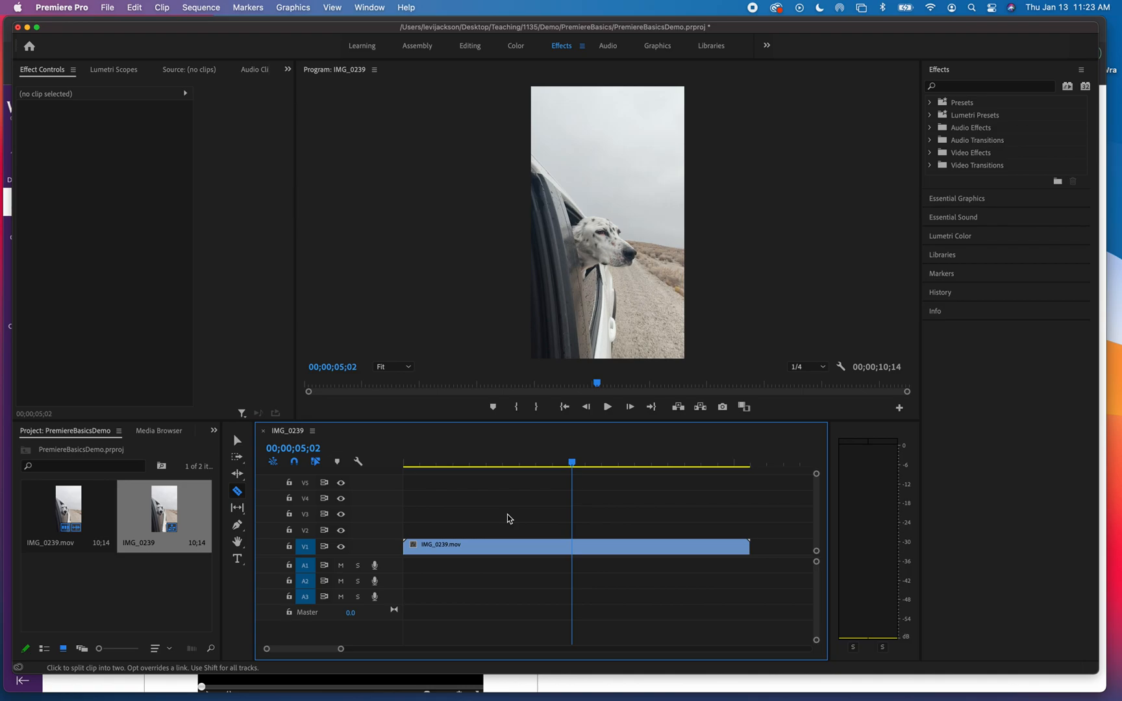
{"action": "mouse_move", "coordinate": [574, 464]}
{"action": "left_mouse_down"}
{"action": "mouse_move", "coordinate": [553, 463]}
{"action": "mouse_move", "coordinate": [569, 466]}
{"action": "left_mouse_up"}
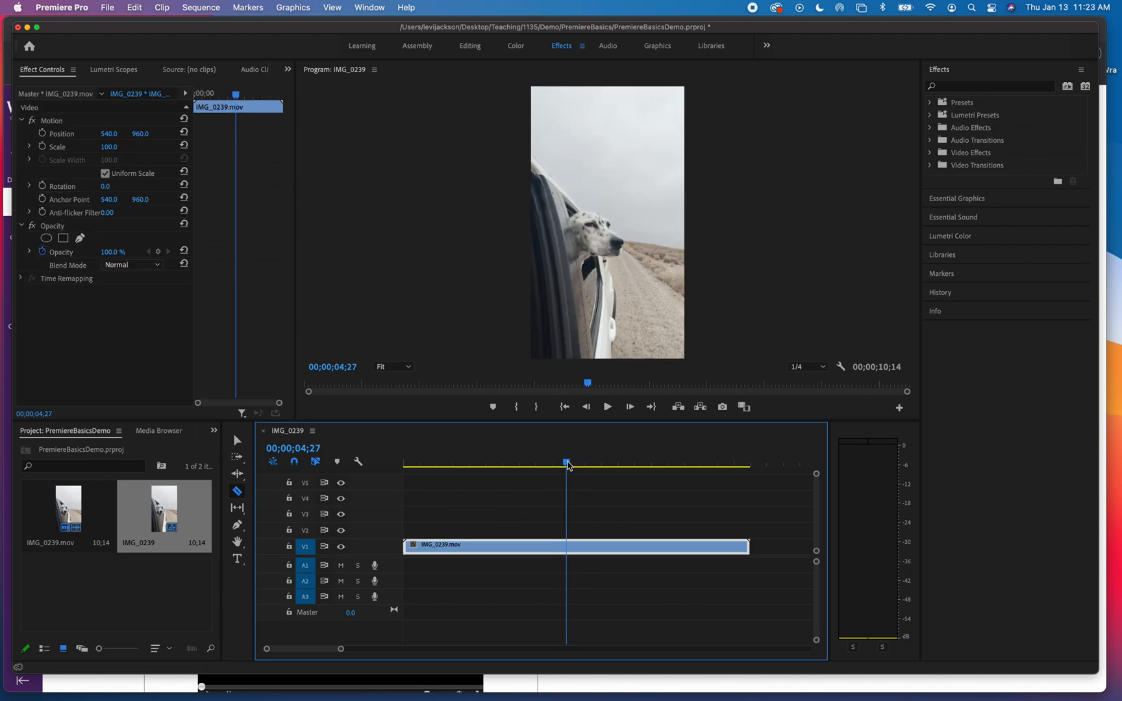
{"action": "key", "text": "super+k"}
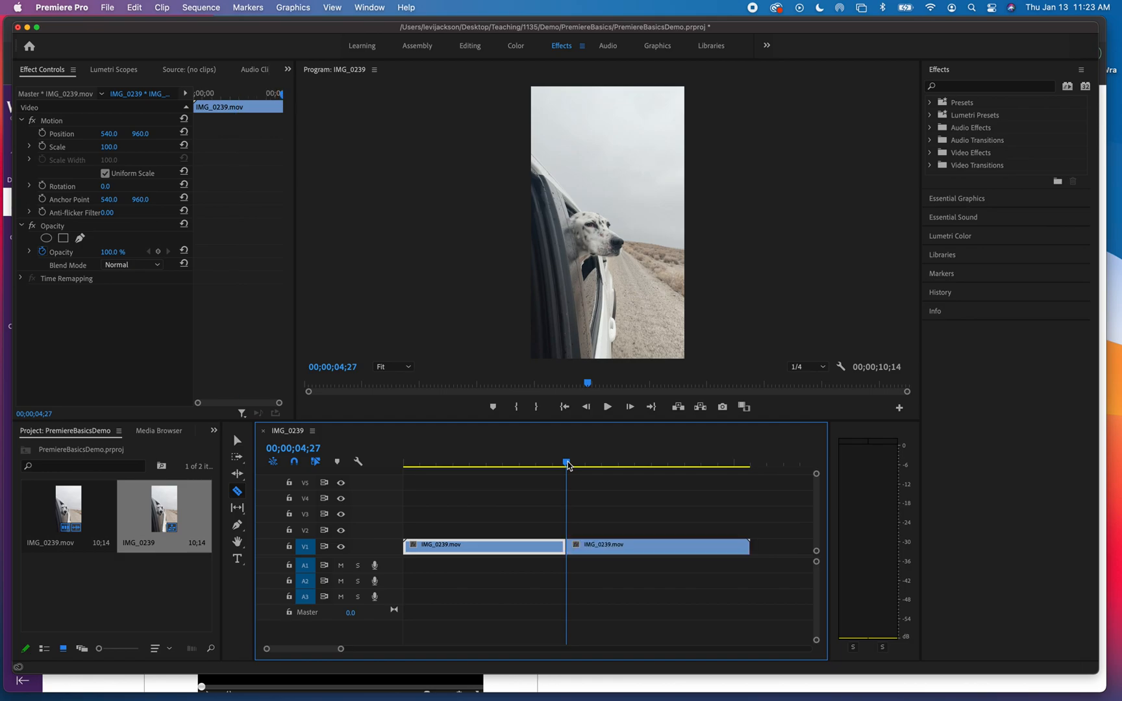
{"action": "mouse_move", "coordinate": [568, 464]}
{"action": "left_mouse_down"}
{"action": "mouse_move", "coordinate": [556, 467]}
{"action": "mouse_move", "coordinate": [581, 470]}
{"action": "left_mouse_up"}
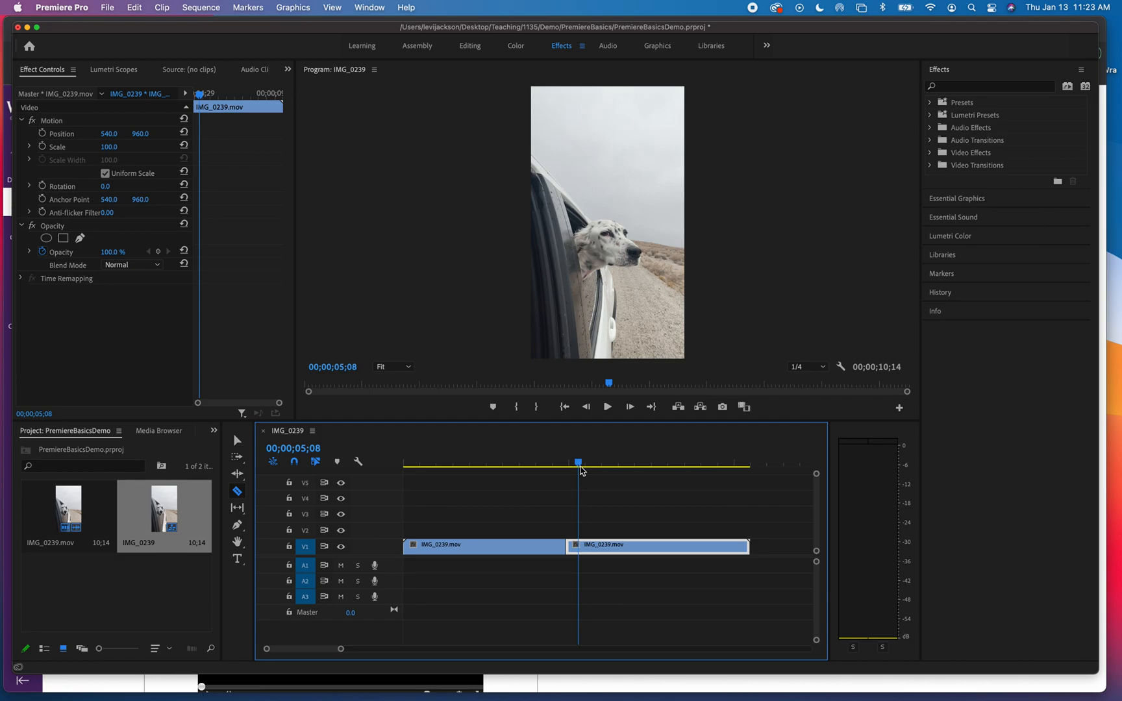
{"action": "key", "text": "super+z"}
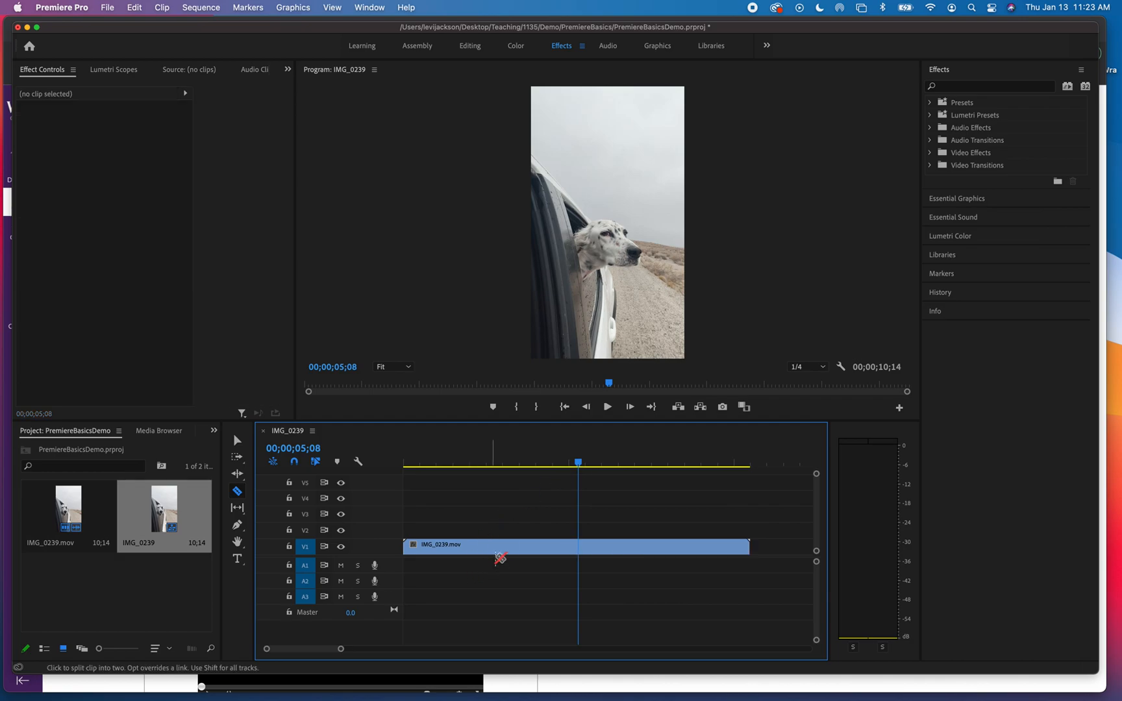
Step: Copy the video clip on V1 and paste the duplicate onto V2 at 00;00;05;08, targeting V2 instead of V1
{"action": "key", "text": "v"}
{"action": "left_click", "coordinate": [525, 549]}
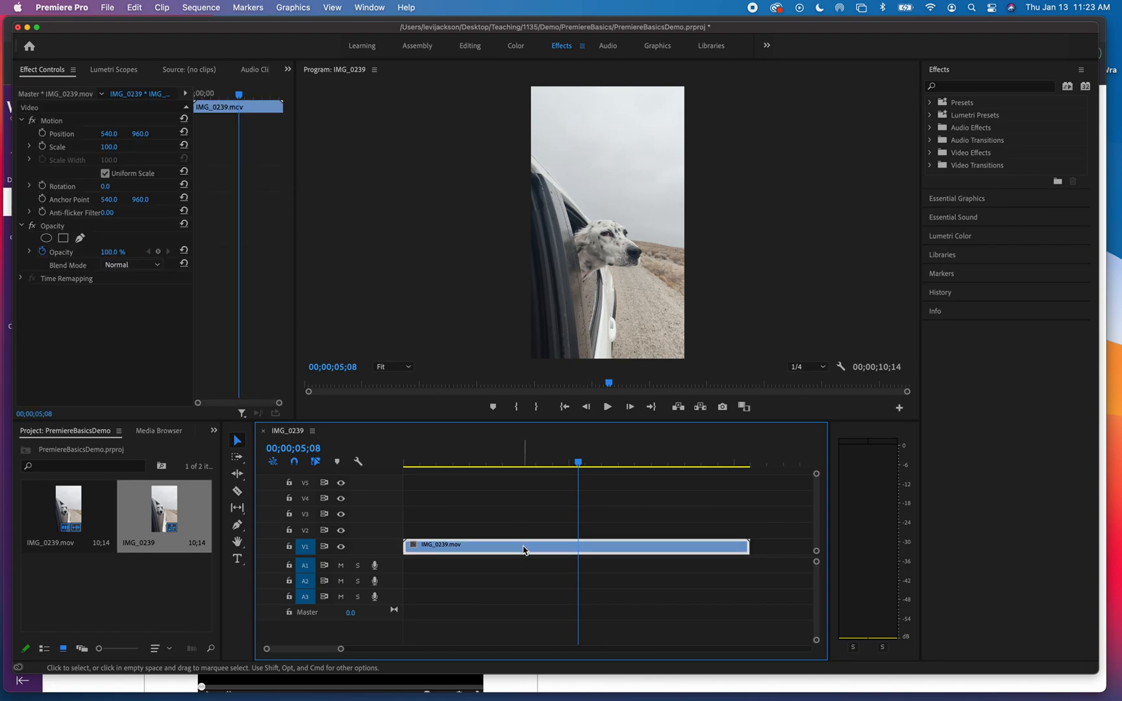
{"action": "left_click", "coordinate": [305, 530]}
{"action": "left_click", "coordinate": [306, 548]}
{"action": "key", "text": "super+v"}
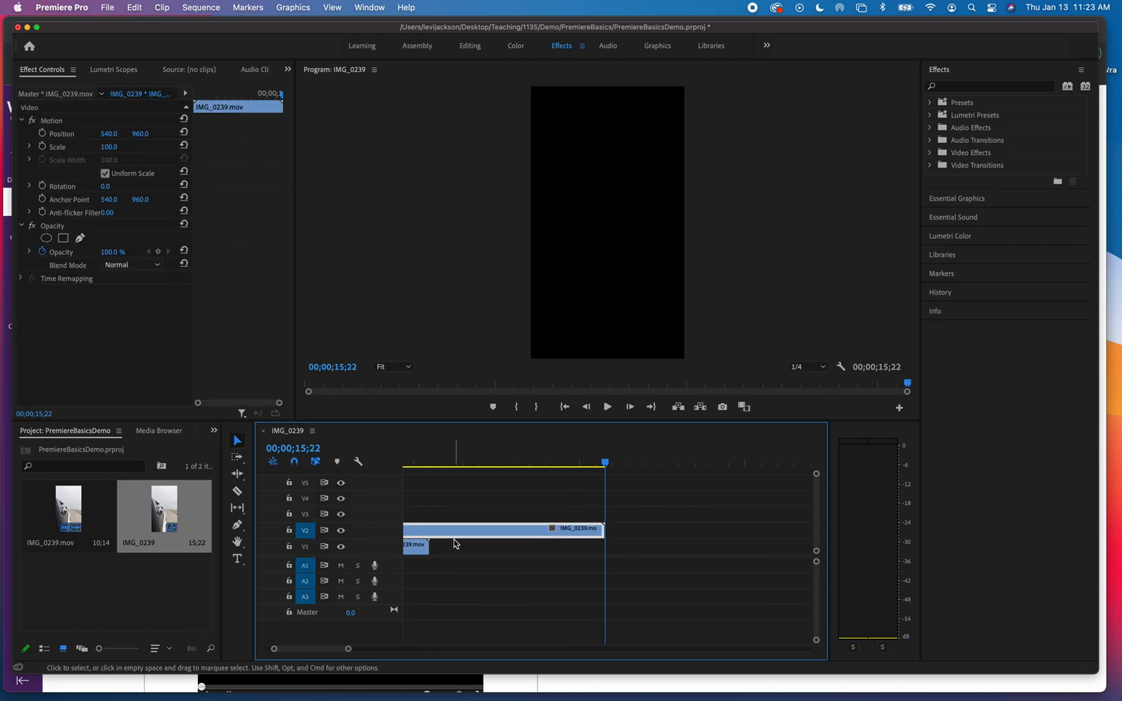
Step: Split the V2 clip at 00;00;06;11 with Add Edit, then move the playhead back to 00;00;05;06 and undo the split
{"action": "left_click", "coordinate": [615, 465]}
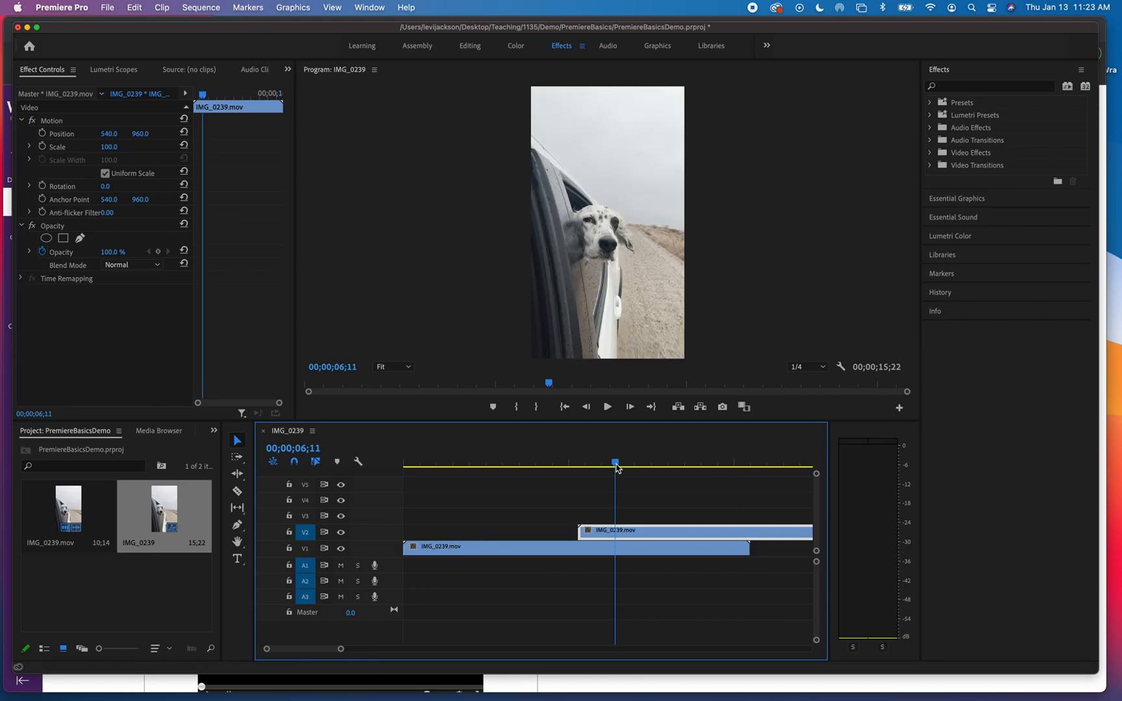
{"action": "left_click", "coordinate": [592, 514]}
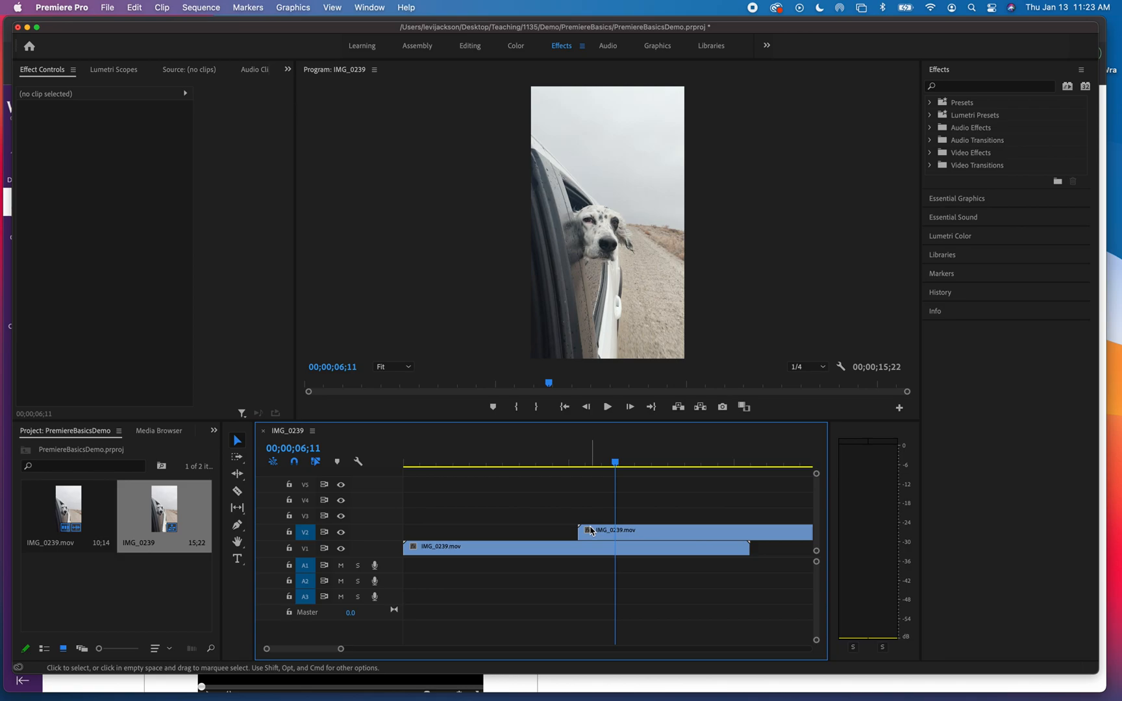
{"action": "key", "text": "super+k"}
{"action": "key", "text": "Left"}
{"action": "left_click_drag", "start_coordinate": [601, 465], "coordinate": [576, 466]}
{"action": "key", "text": "super+z"}
Step: Select the clips on both V1 and V2 and split them together at 00;00;07;12 with Add Edit
{"action": "left_click", "coordinate": [646, 545]}
{"action": "left_click", "coordinate": [649, 534], "text": "shift"}
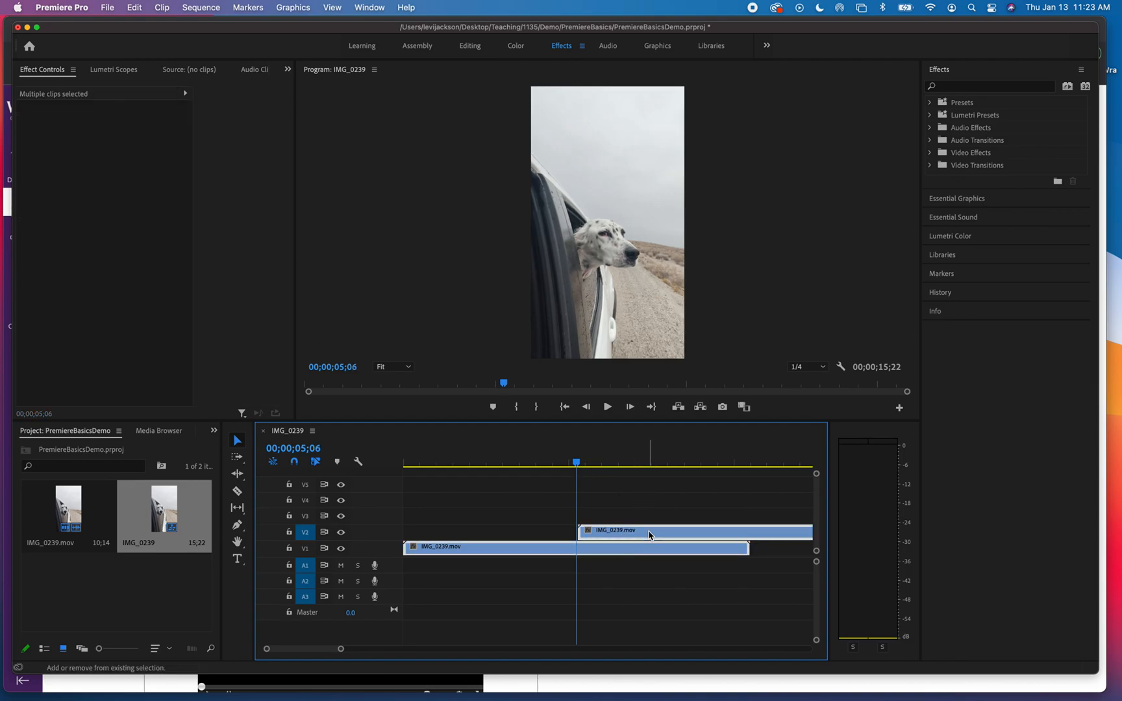
{"action": "left_click_drag", "start_coordinate": [575, 463], "coordinate": [649, 468]}
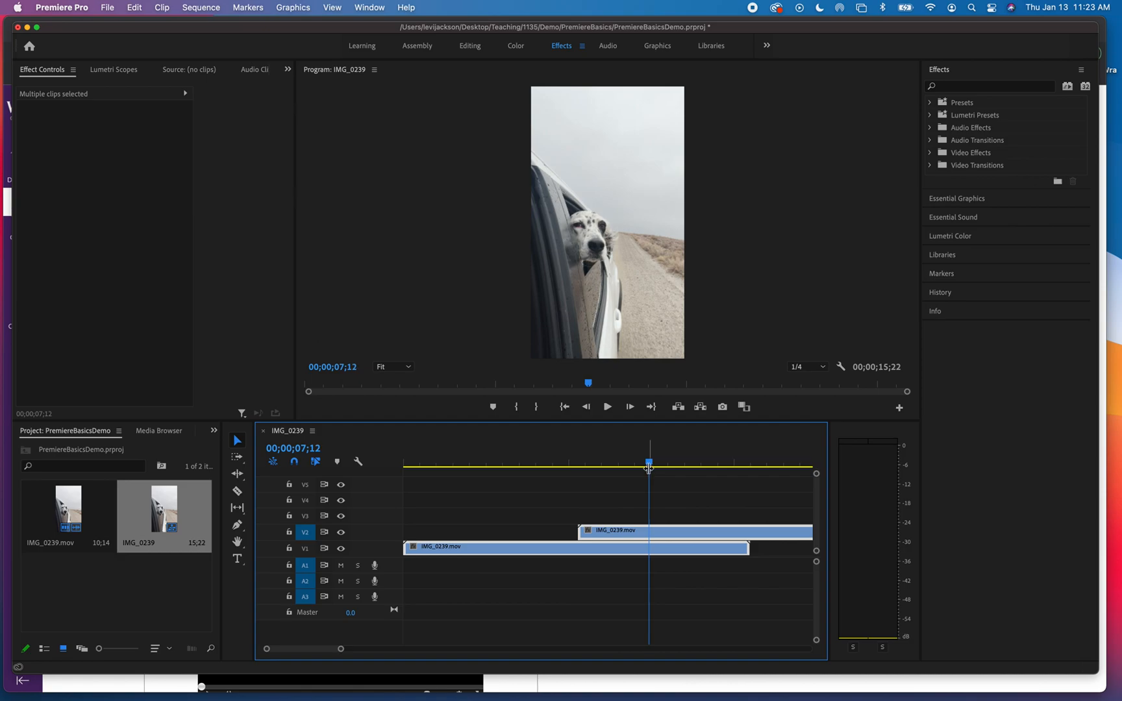
{"action": "key", "text": "super+k"}
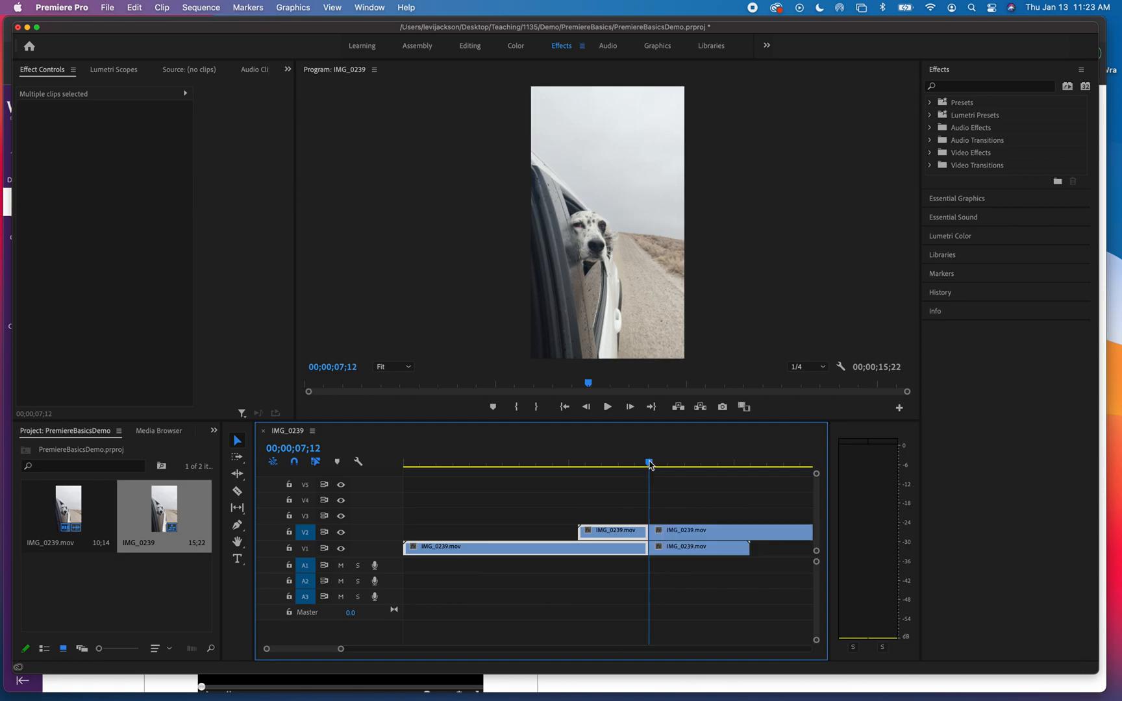
Step: Undo the split across both tracks and the pasted duplicate, leaving only the full clip on V1
{"action": "left_click_drag", "start_coordinate": [650, 465], "coordinate": [565, 469]}
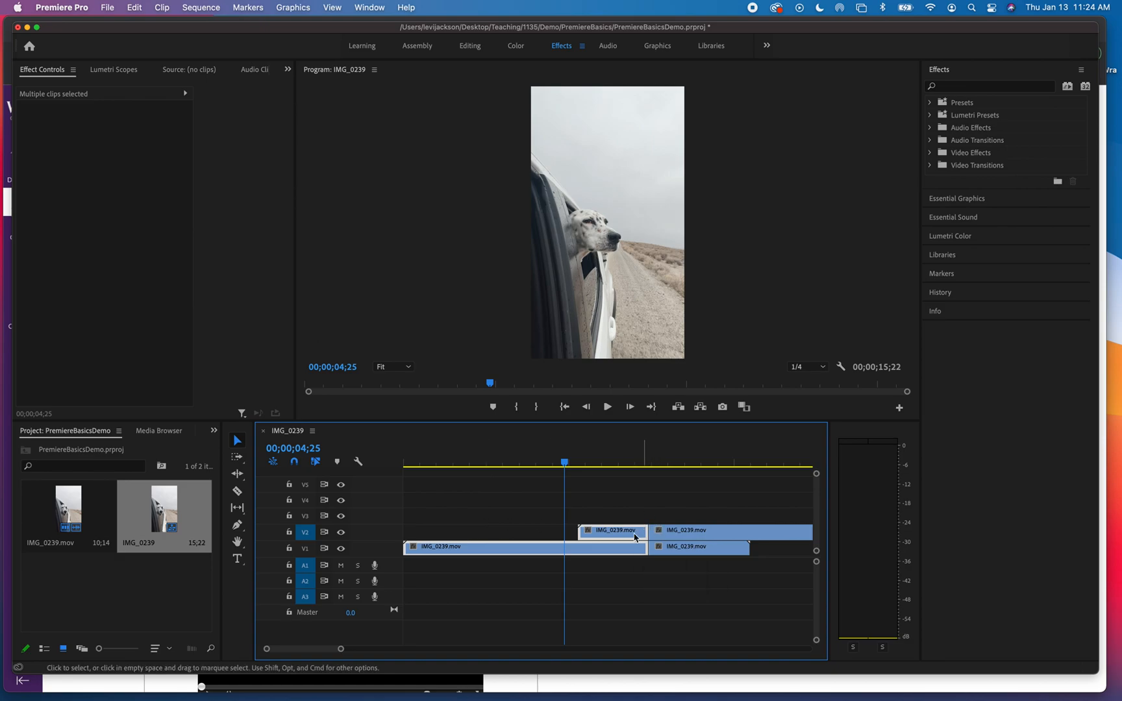
{"action": "key", "text": "Delete"}
{"action": "key", "text": "Delete"}
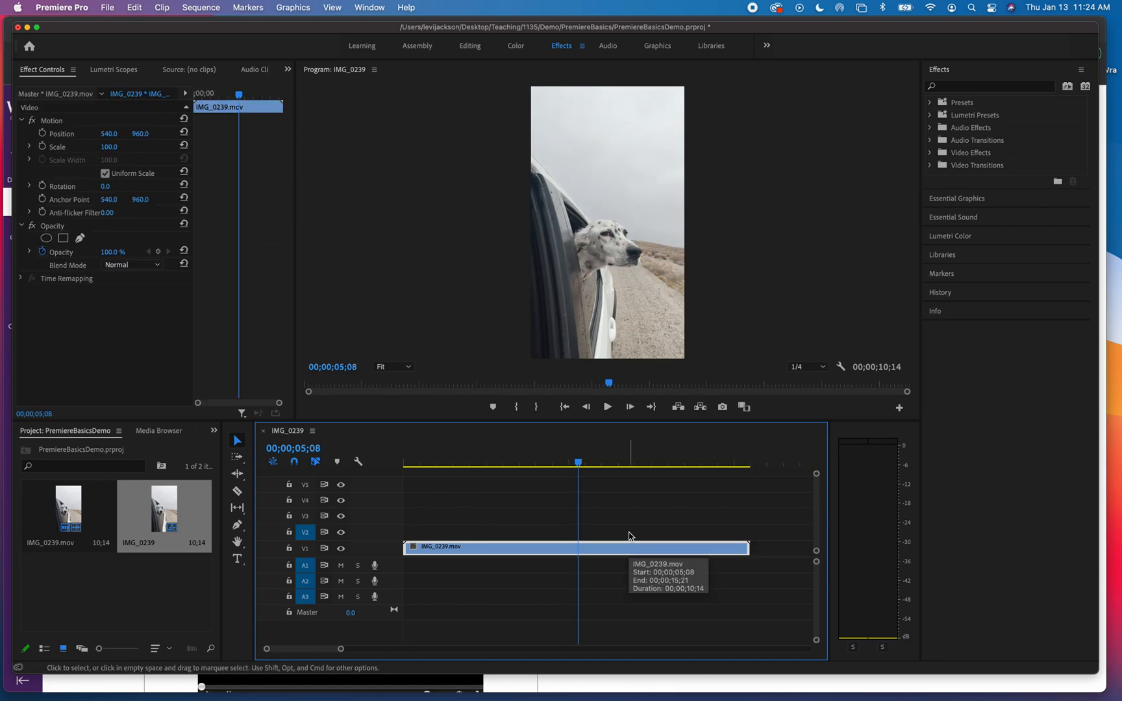
Step: Split the V1 clip at 00;00;04;09 with Add Edit, then move the playhead to 00;00;03;04 and undo the split
{"action": "left_click_drag", "start_coordinate": [577, 466], "coordinate": [547, 464]}
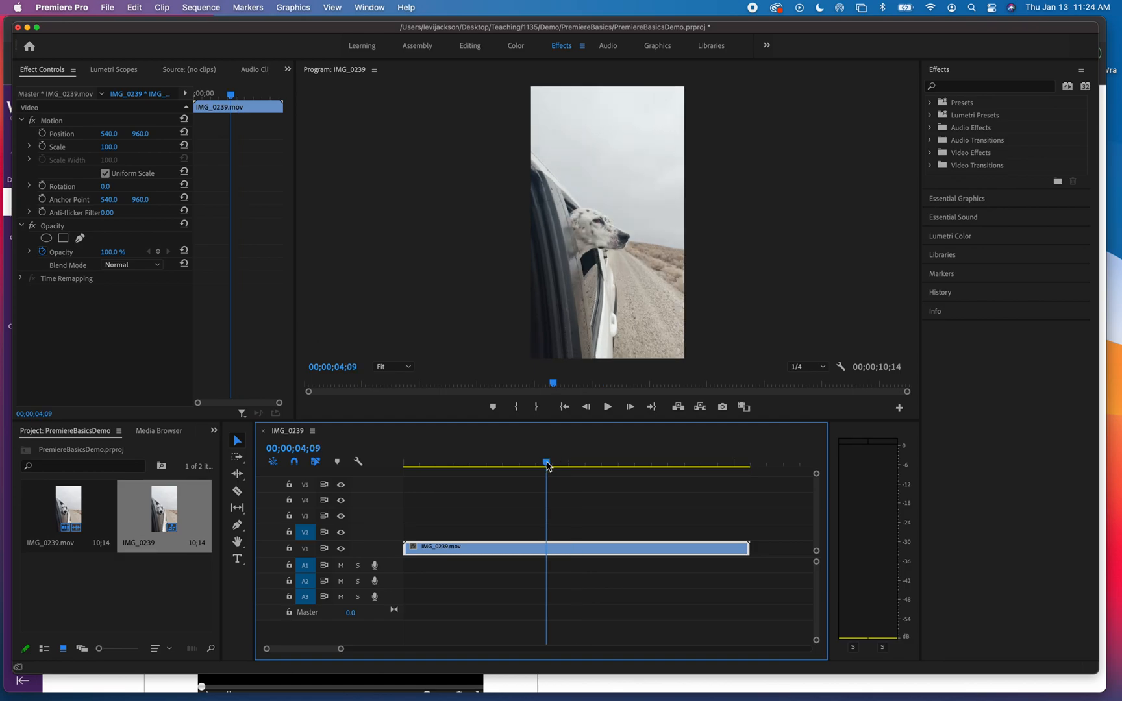
{"action": "left_click", "coordinate": [191, 3]}
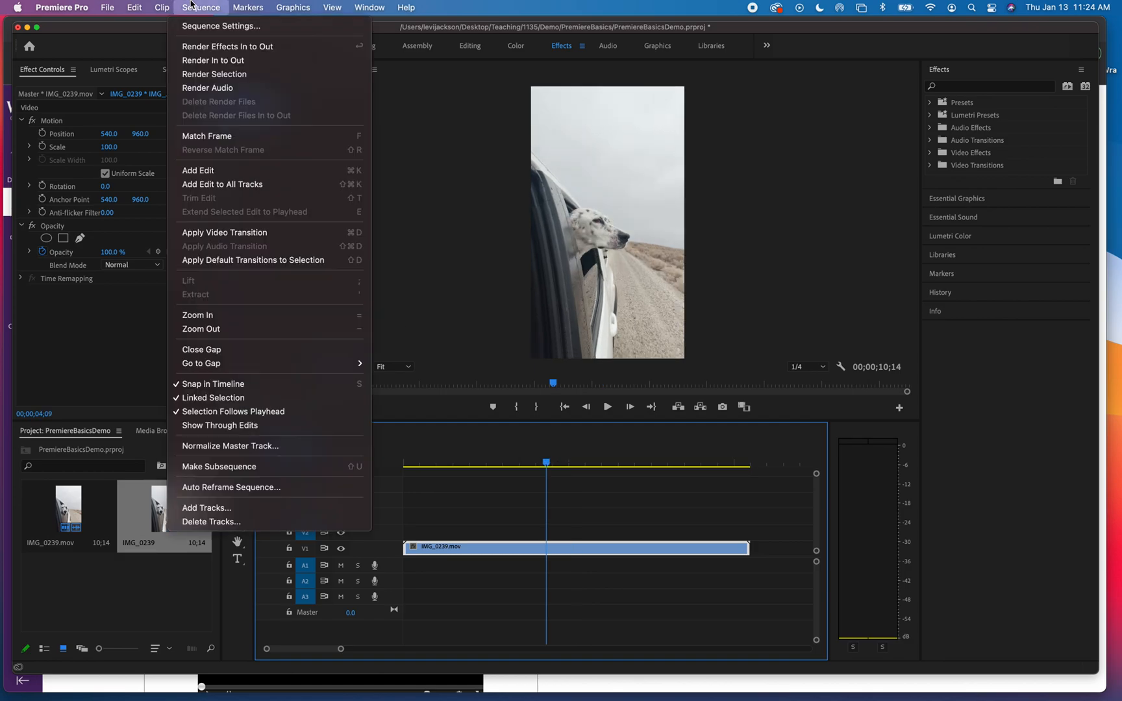
{"action": "left_click", "coordinate": [230, 175]}
{"action": "left_click_drag", "start_coordinate": [547, 463], "coordinate": [508, 472]}
{"action": "key", "text": "super+z"}
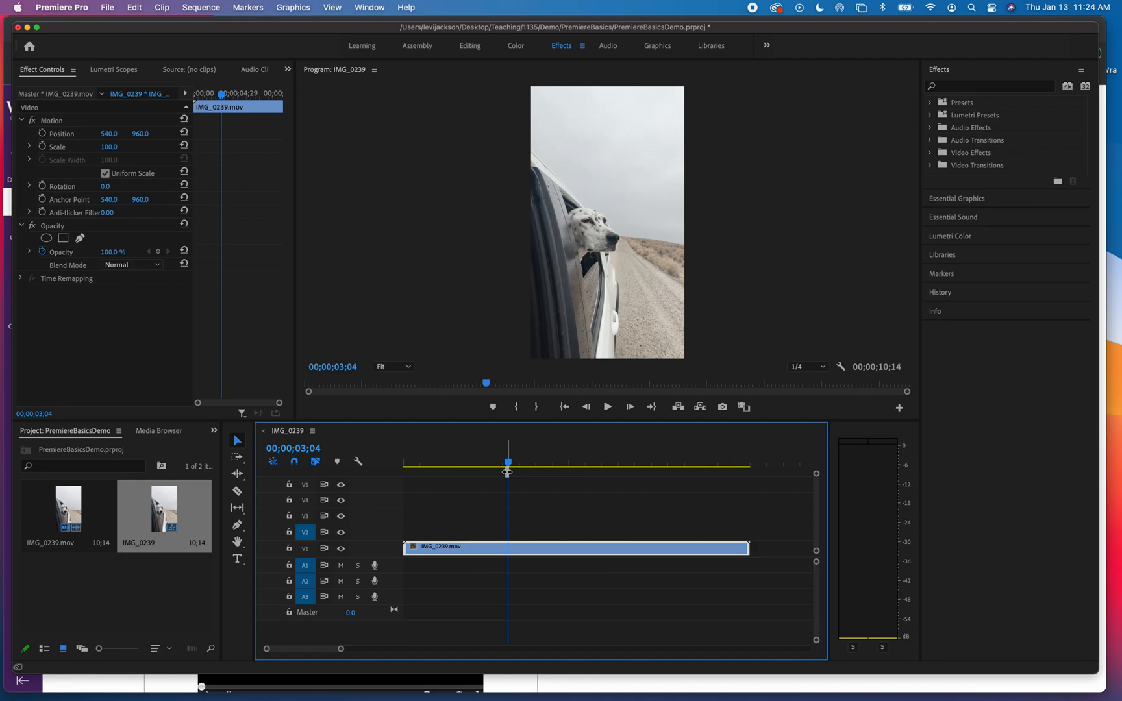
Step: Trim the V1 clip's start to 00;00;01;09, extend it back to the sequence start, and trim it to 00;00;01;09 again
{"action": "left_click_drag", "start_coordinate": [509, 463], "coordinate": [471, 465]}
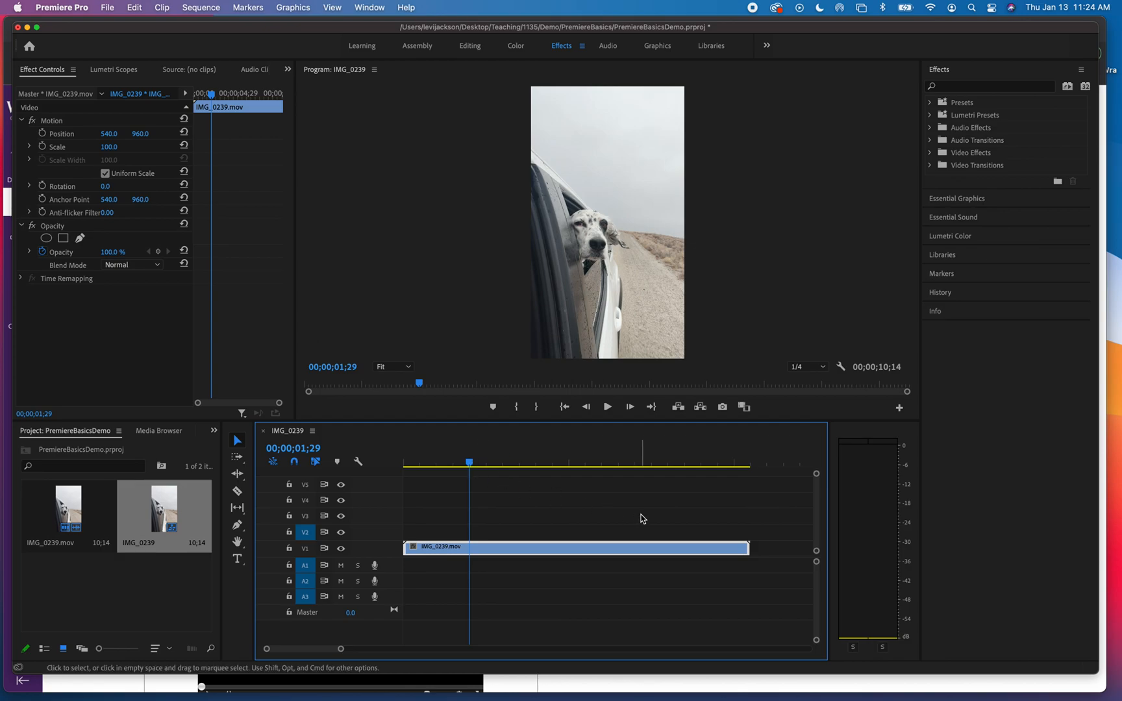
{"action": "left_click_drag", "start_coordinate": [468, 463], "coordinate": [446, 465]}
{"action": "left_click_drag", "start_coordinate": [407, 548], "coordinate": [449, 547]}
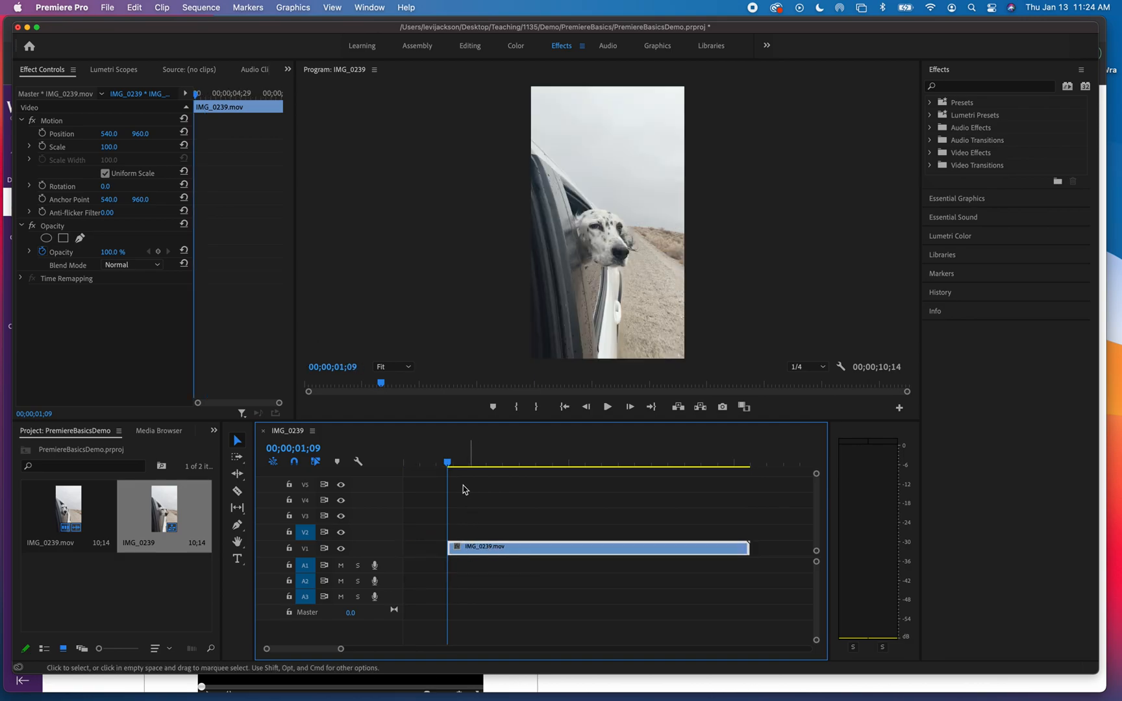
{"action": "left_click_drag", "start_coordinate": [448, 547], "coordinate": [389, 557]}
{"action": "left_click_drag", "start_coordinate": [409, 548], "coordinate": [447, 548]}
Step: Extend the V1 clip's start to the playhead at 00;00;00;18, then undo the start trims
{"action": "left_click", "coordinate": [444, 465]}
{"action": "left_click", "coordinate": [426, 465]}
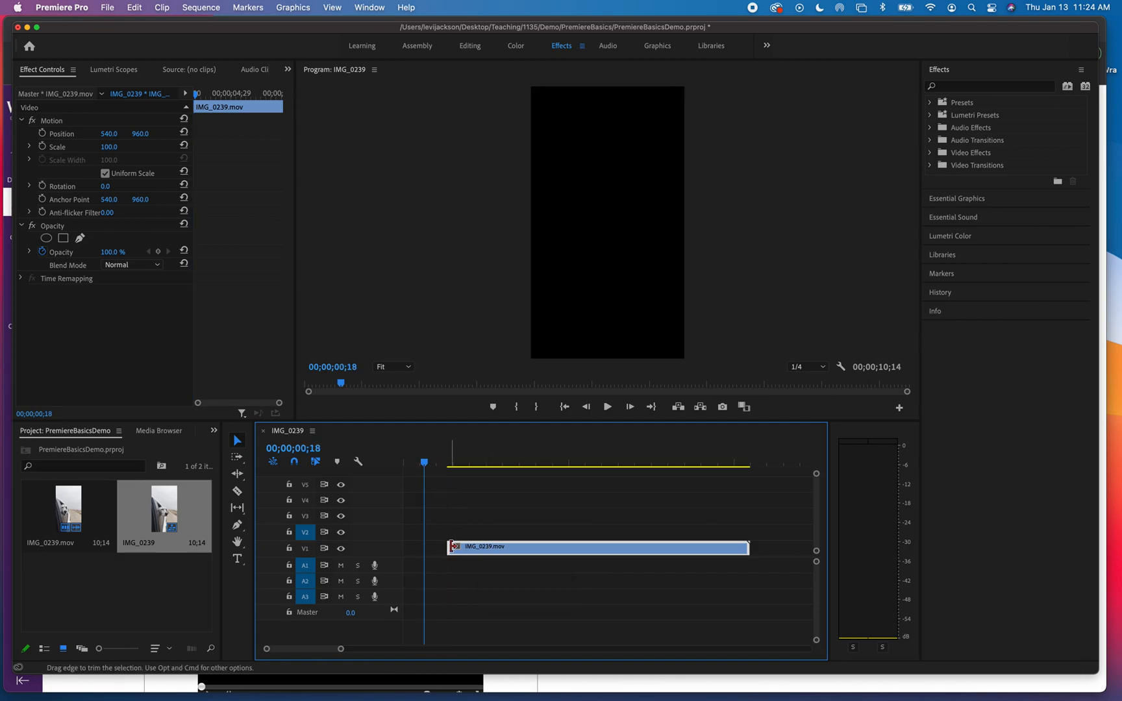
{"action": "left_click_drag", "start_coordinate": [448, 549], "coordinate": [426, 549]}
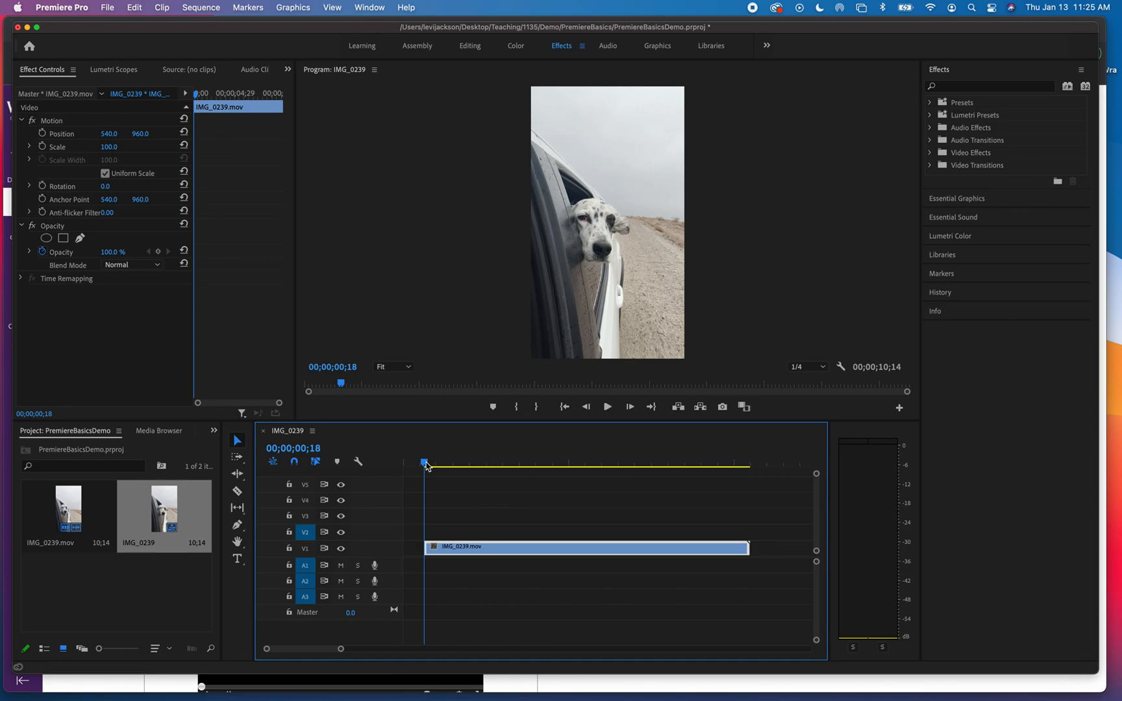
{"action": "left_click_drag", "start_coordinate": [426, 462], "coordinate": [413, 465]}
{"action": "key", "text": "super+z"}
{"action": "key", "text": "super+z"}
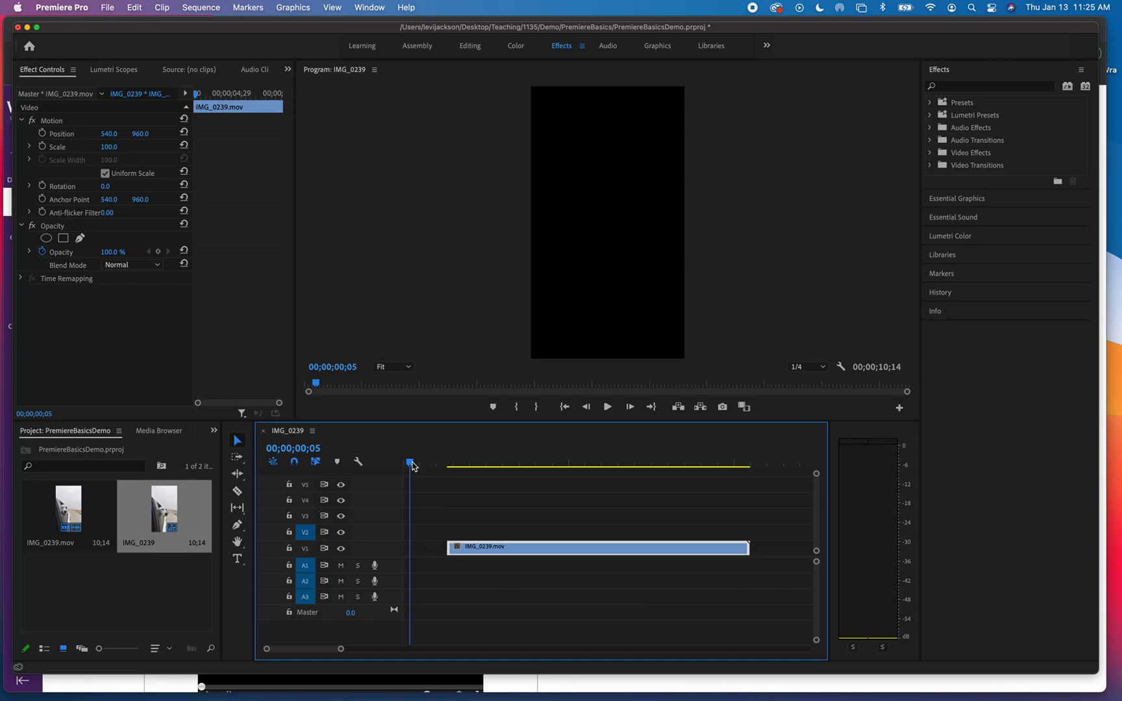
Step: Play the V1 clip from the sequence start to 00;00;03;00, then place the playhead at 00;00;02;17
{"action": "mouse_move", "coordinate": [413, 465]}
{"action": "left_mouse_down"}
{"action": "mouse_move", "coordinate": [646, 475]}
{"action": "mouse_move", "coordinate": [407, 481]}
{"action": "left_mouse_up"}
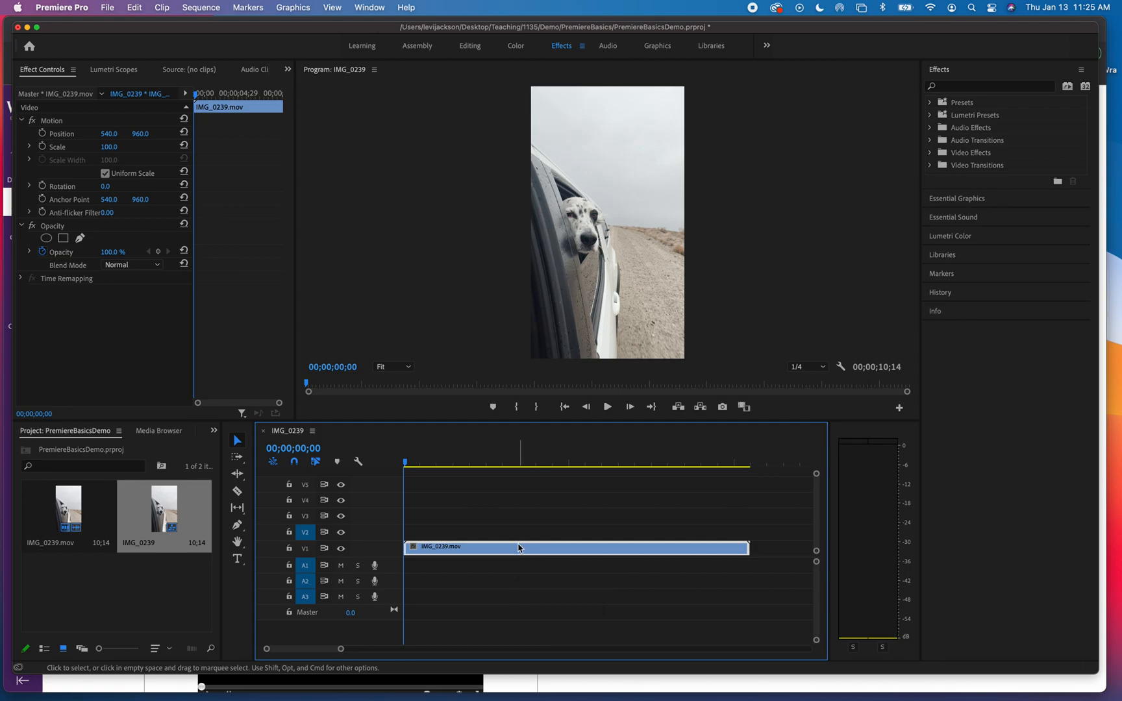
{"action": "key", "text": "space"}
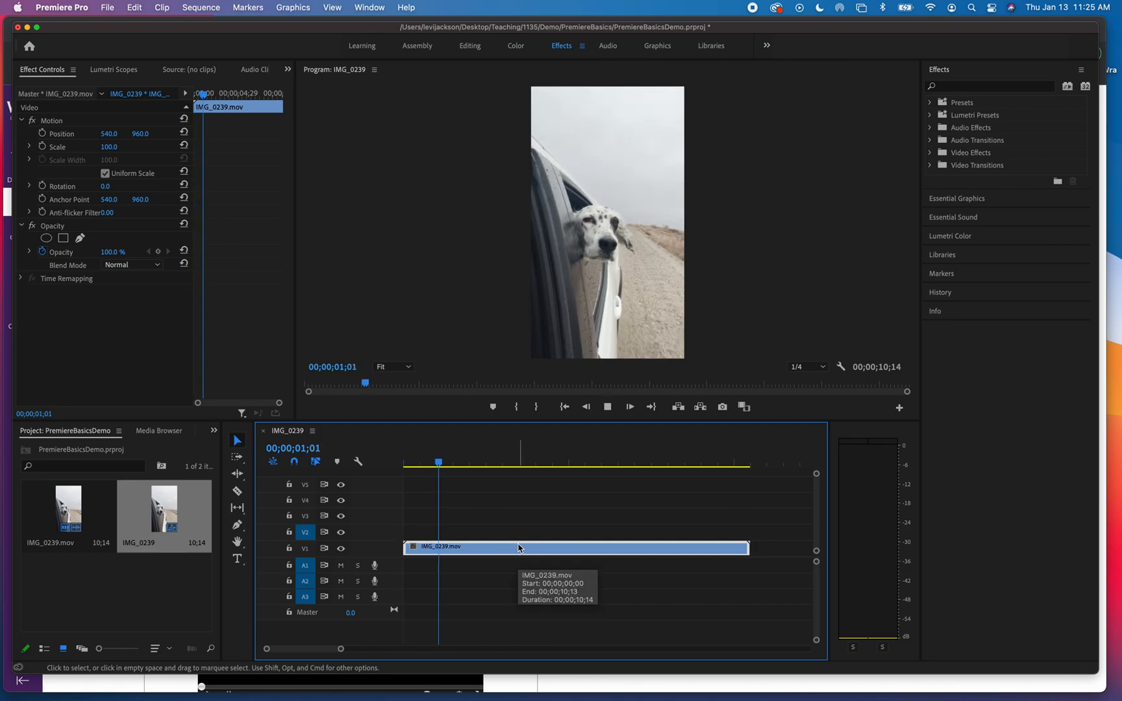
{"action": "key", "text": "space"}
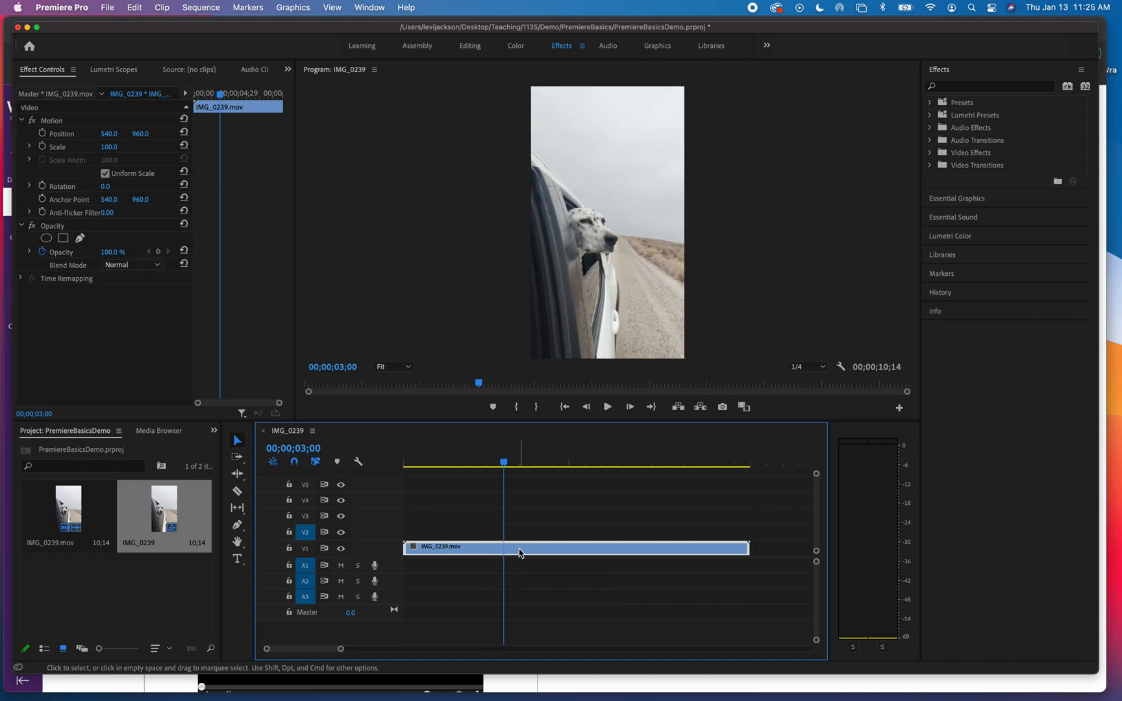
{"action": "left_click_drag", "start_coordinate": [504, 462], "coordinate": [489, 463]}
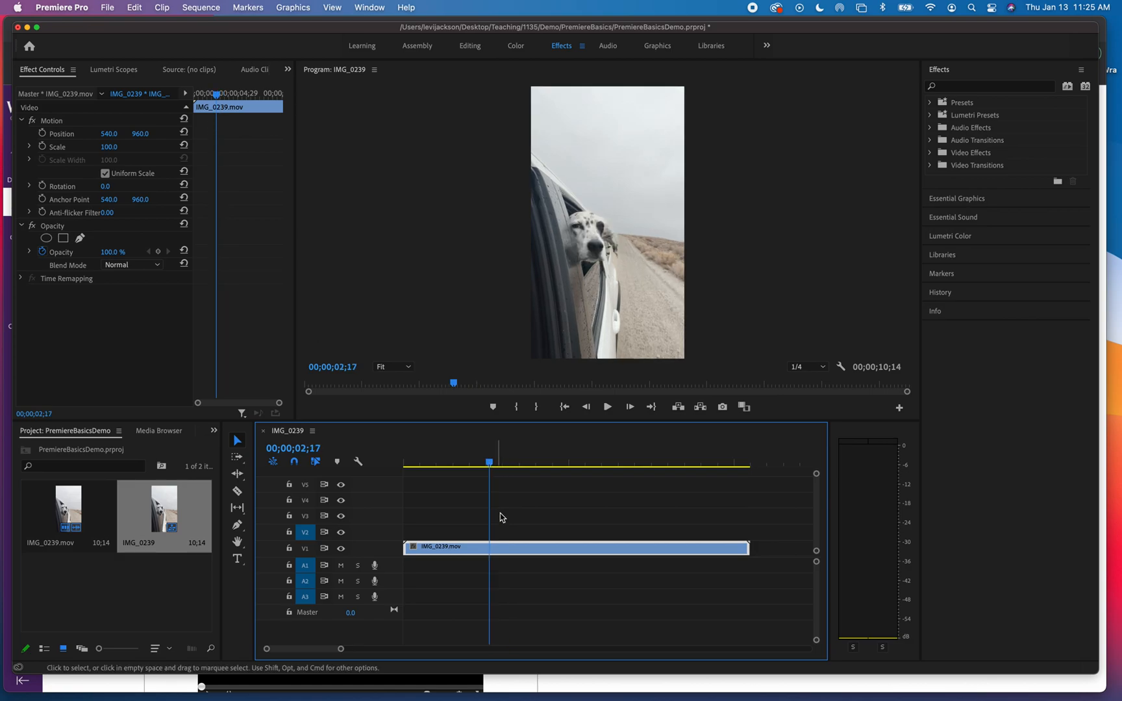
Step: Try 200% as the V1 clip's speed in Clip Speed / Duration, then replace it with 50% and apply
{"action": "right_click", "coordinate": [511, 551]}
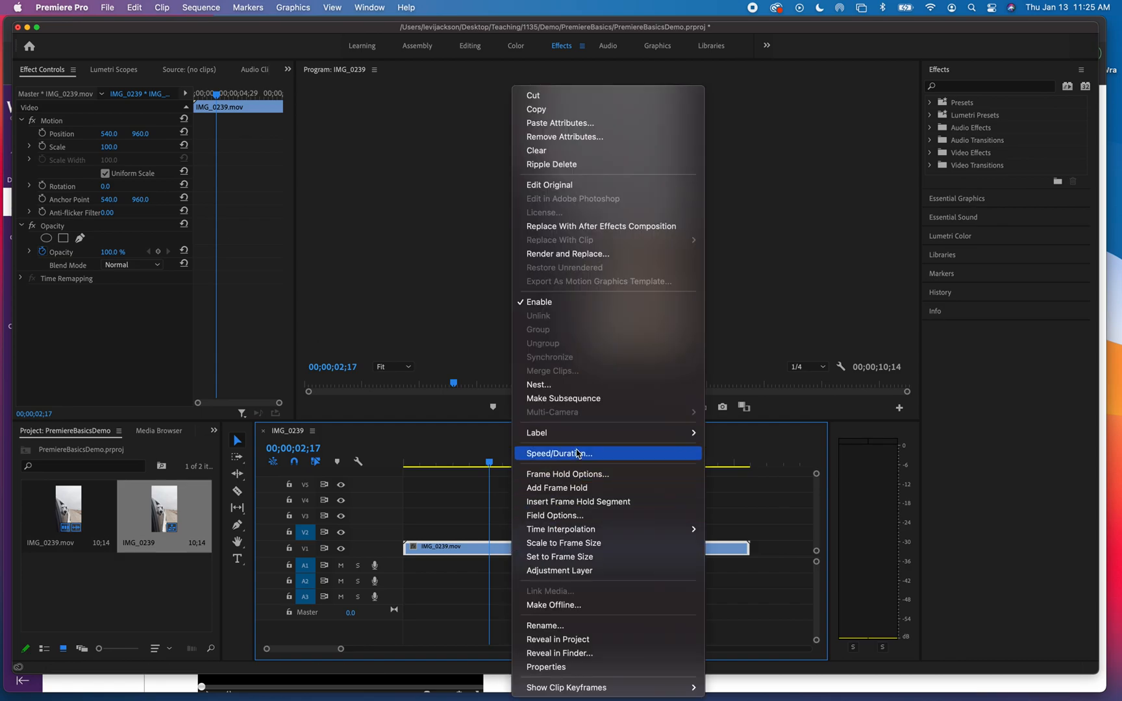
{"action": "left_click", "coordinate": [617, 454]}
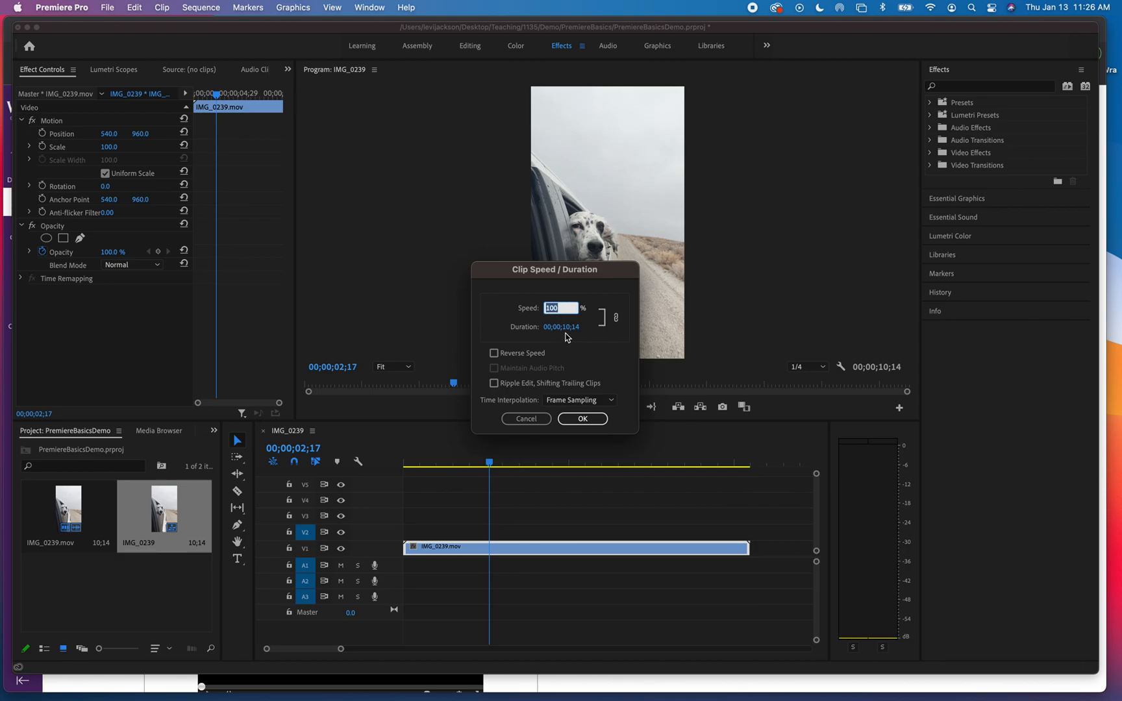
{"action": "type", "text": "200"}
{"action": "key", "text": "BackSpace"}
{"action": "key", "text": "BackSpace"}
{"action": "key", "text": "BackSpace"}
{"action": "type", "text": "50"}
{"action": "left_click", "coordinate": [582, 419]}
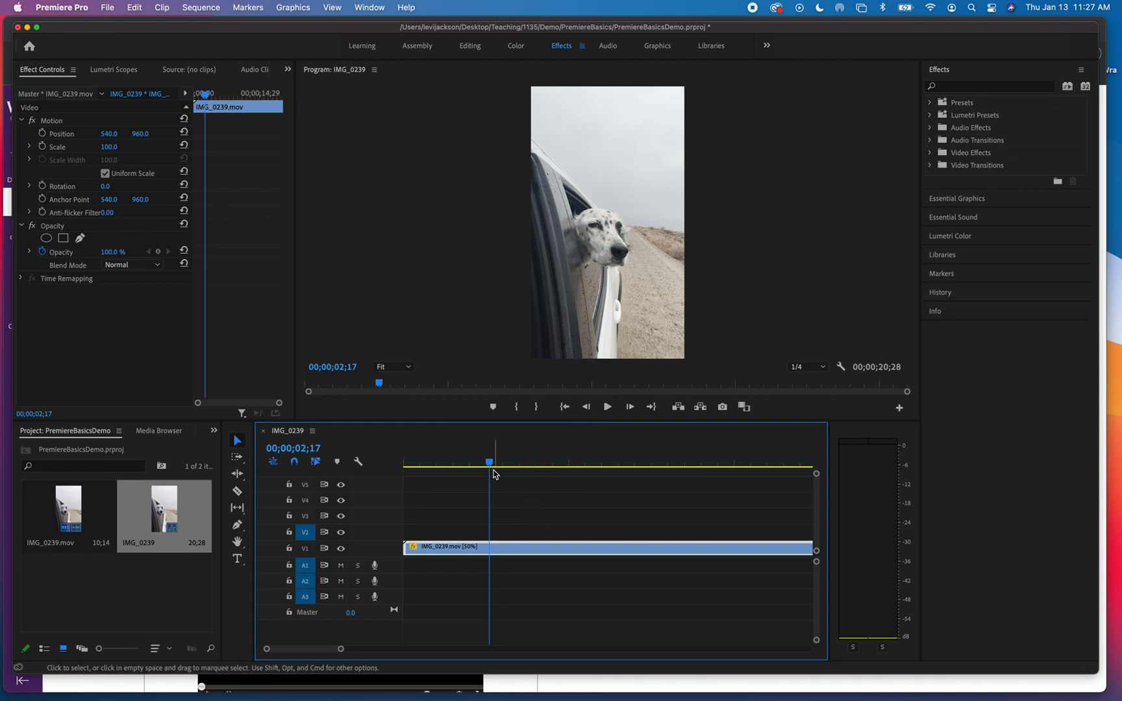
Step: Check where the slowed clip ends, return the playhead to the sequence start, and play the clip to 00;00;12;16 with one pause
{"action": "key", "text": "minus"}
{"action": "key", "text": "minus"}
{"action": "key", "text": "minus"}
{"action": "key", "text": "minus"}
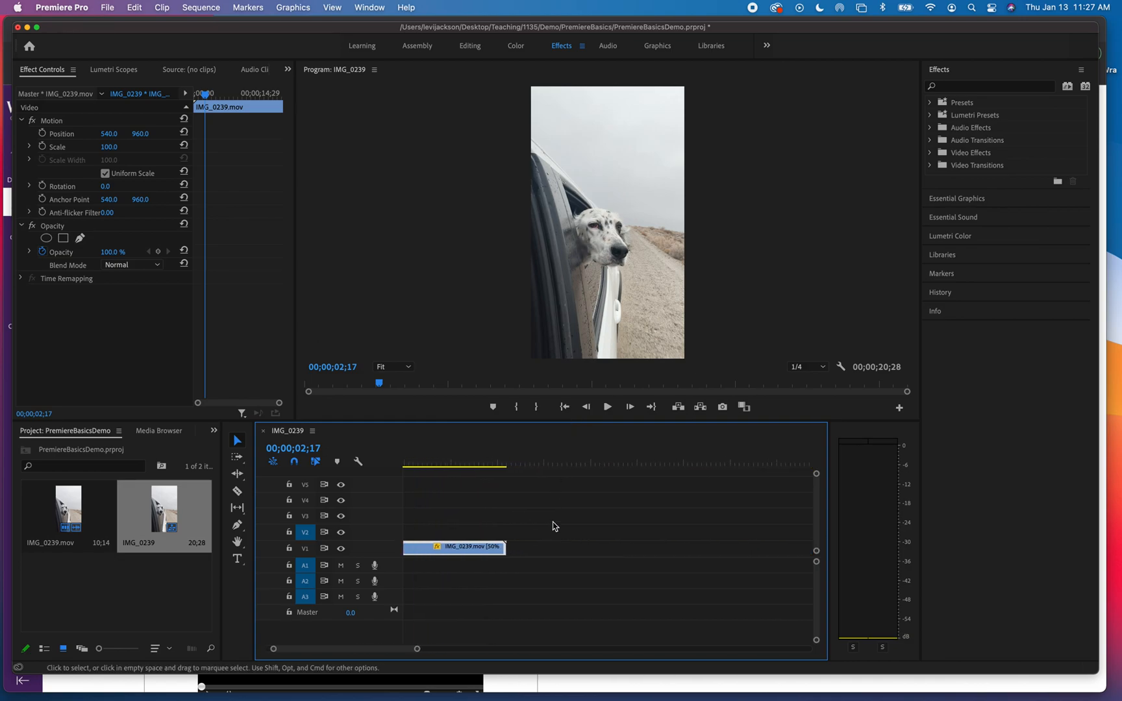
{"action": "key", "text": "equal"}
{"action": "left_click", "coordinate": [631, 465]}
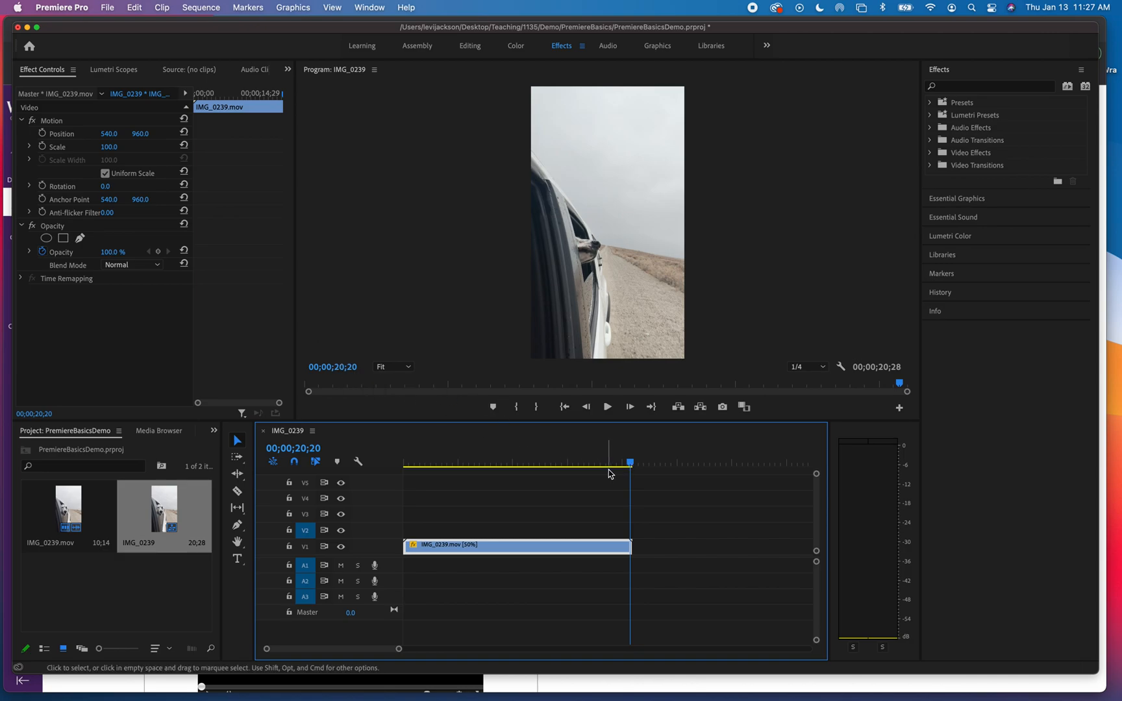
{"action": "left_click_drag", "start_coordinate": [630, 464], "coordinate": [373, 479]}
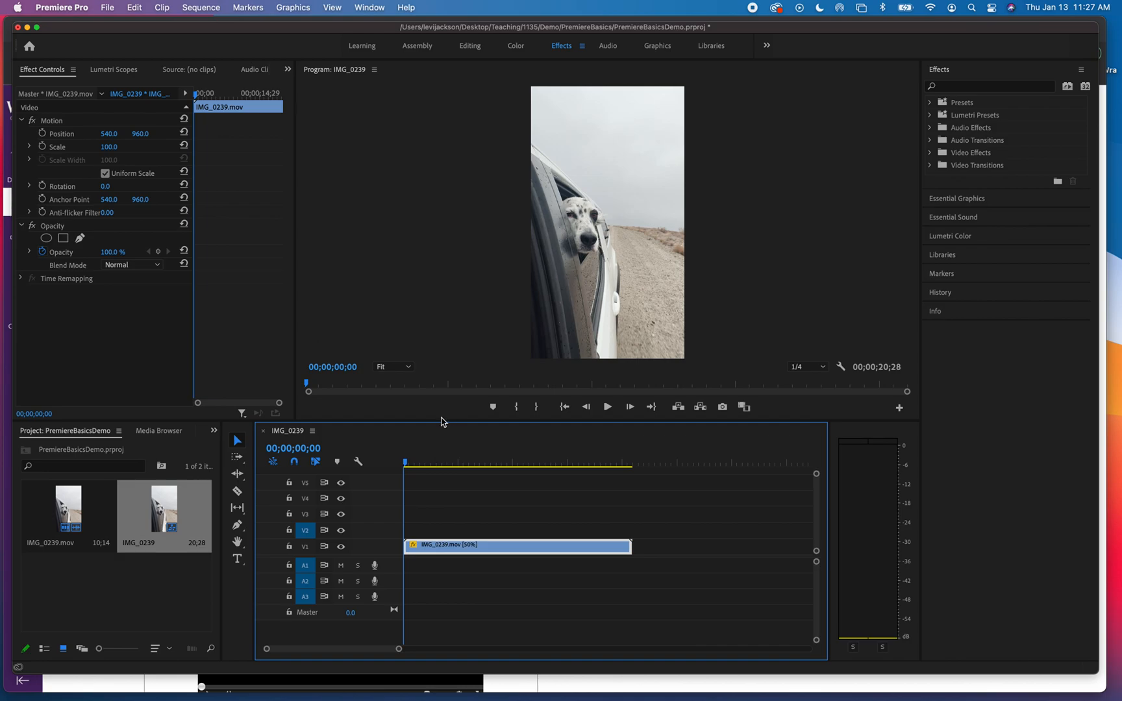
{"action": "key", "text": "space"}
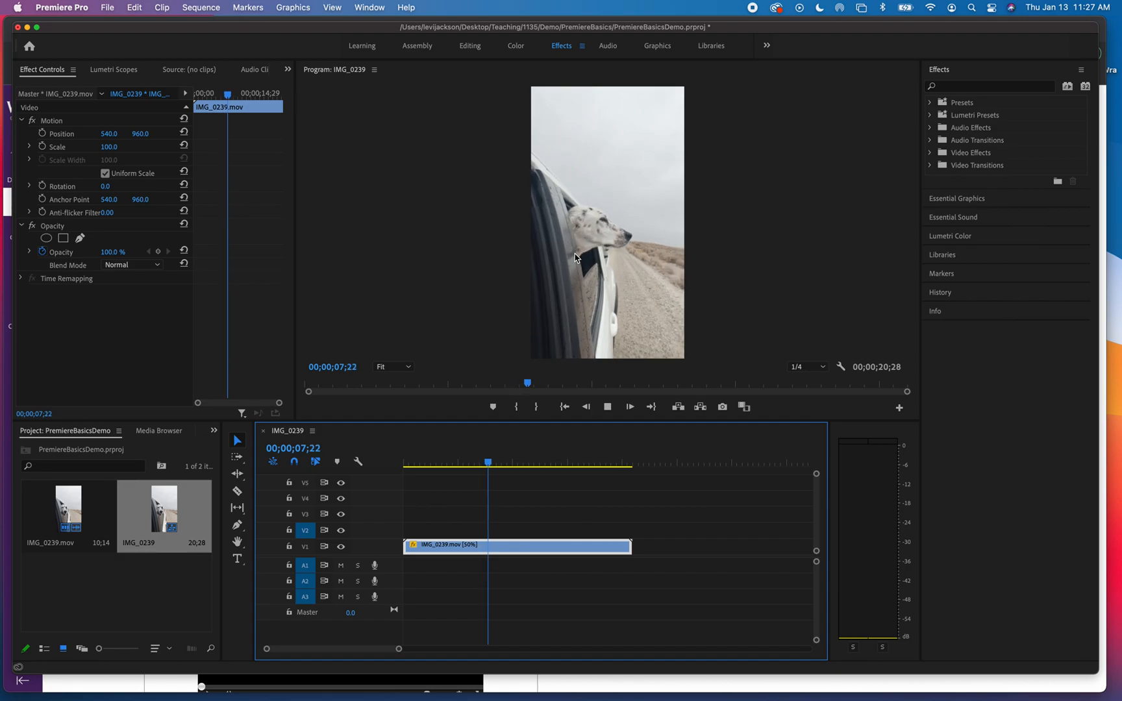
{"action": "key", "text": "space"}
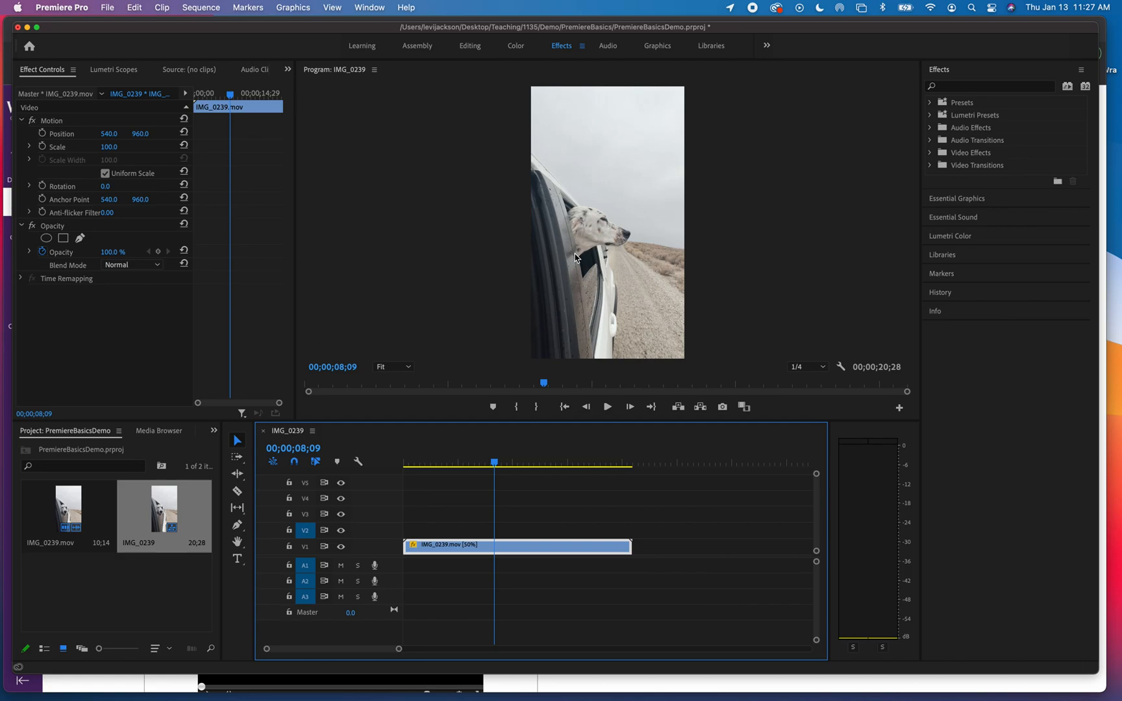
{"action": "key", "text": "space"}
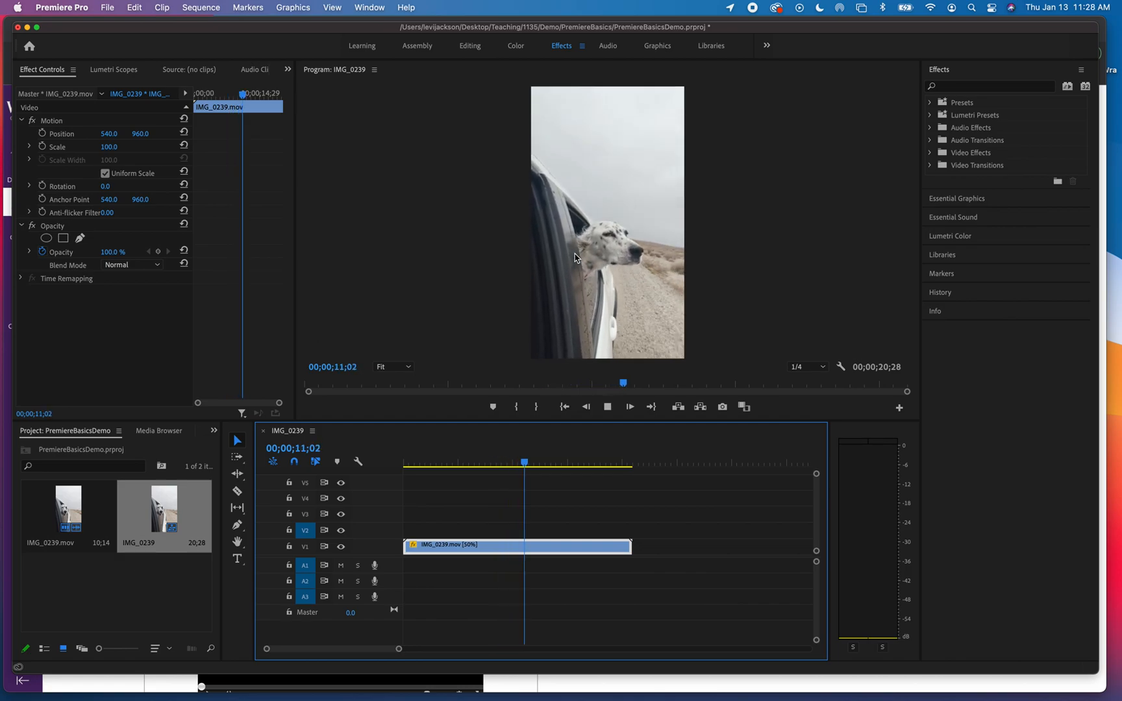
{"action": "key", "text": "space"}
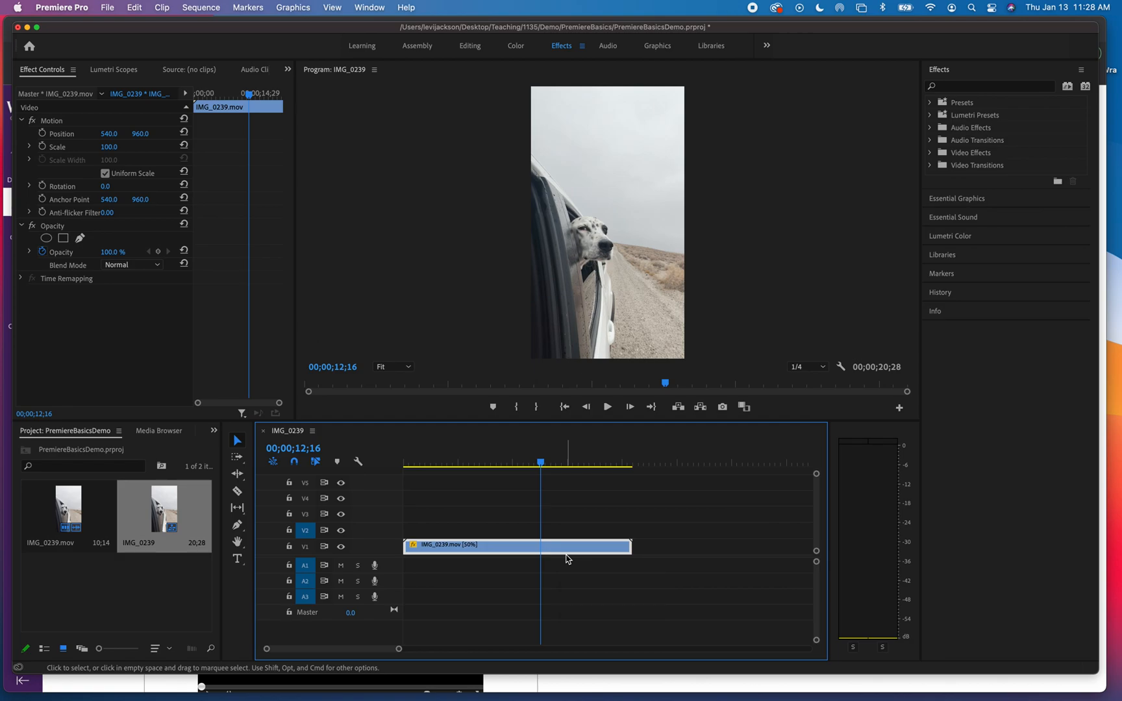
Step: Place the playhead at 00;00;05;05, undo the 50% speed change, and set the V1 clip's speed to 200%
{"action": "left_click_drag", "start_coordinate": [540, 463], "coordinate": [460, 463]}
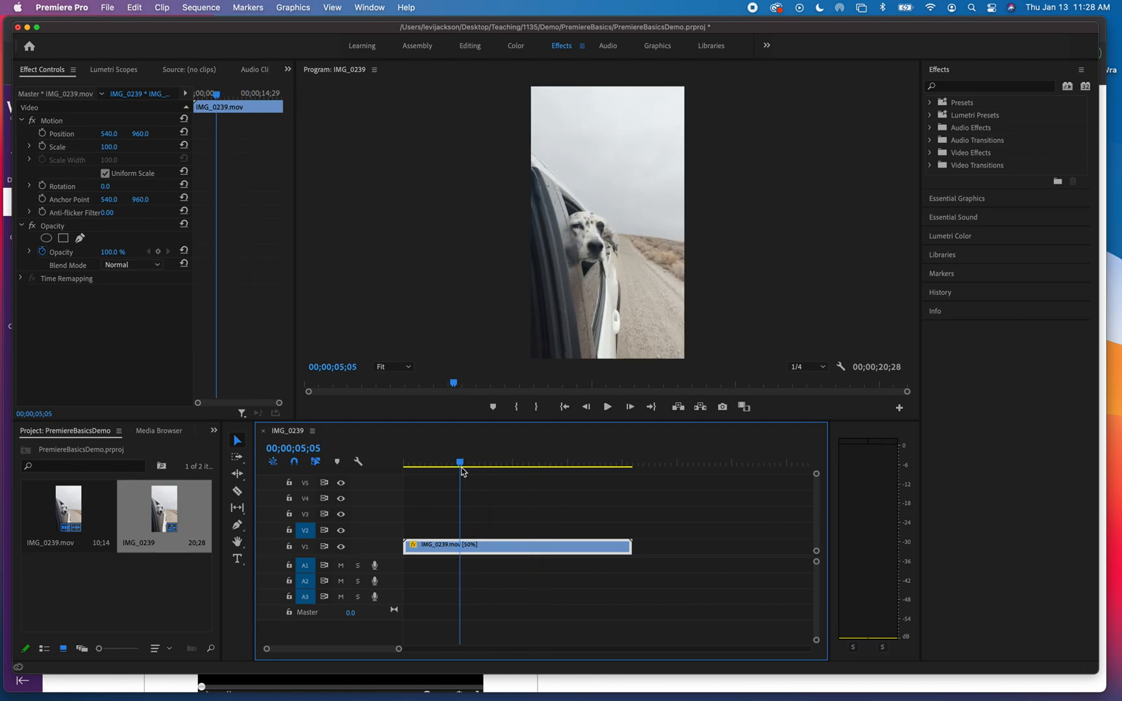
{"action": "key", "text": "super+z"}
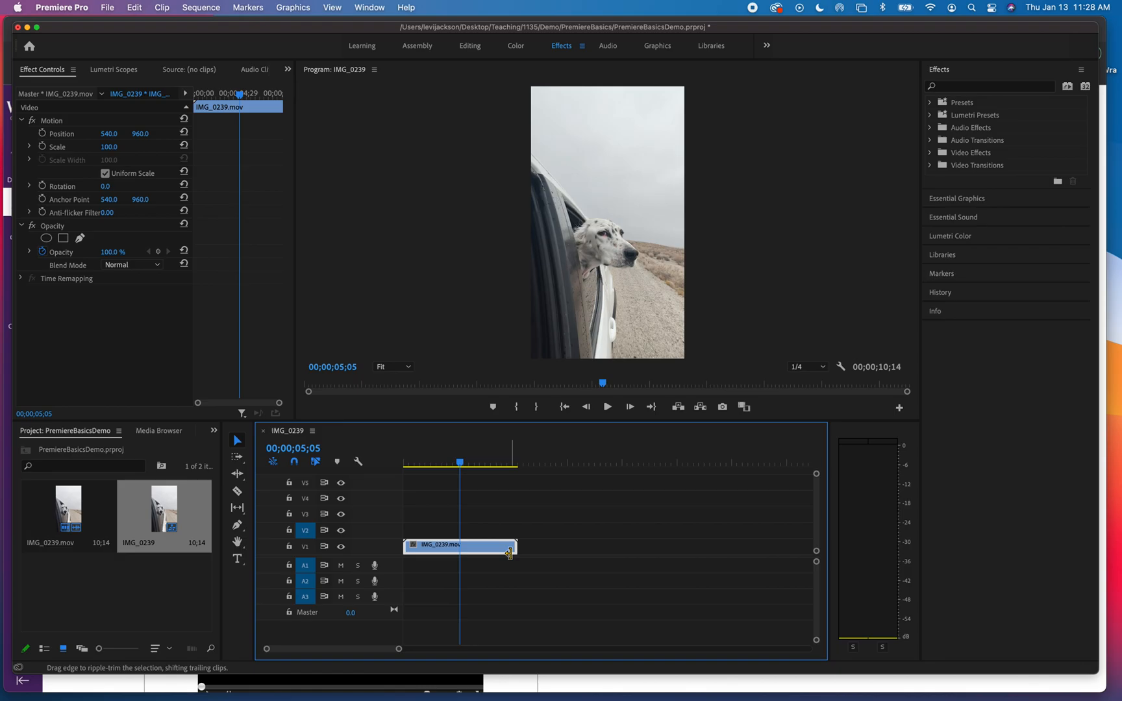
{"action": "right_click", "coordinate": [494, 549]}
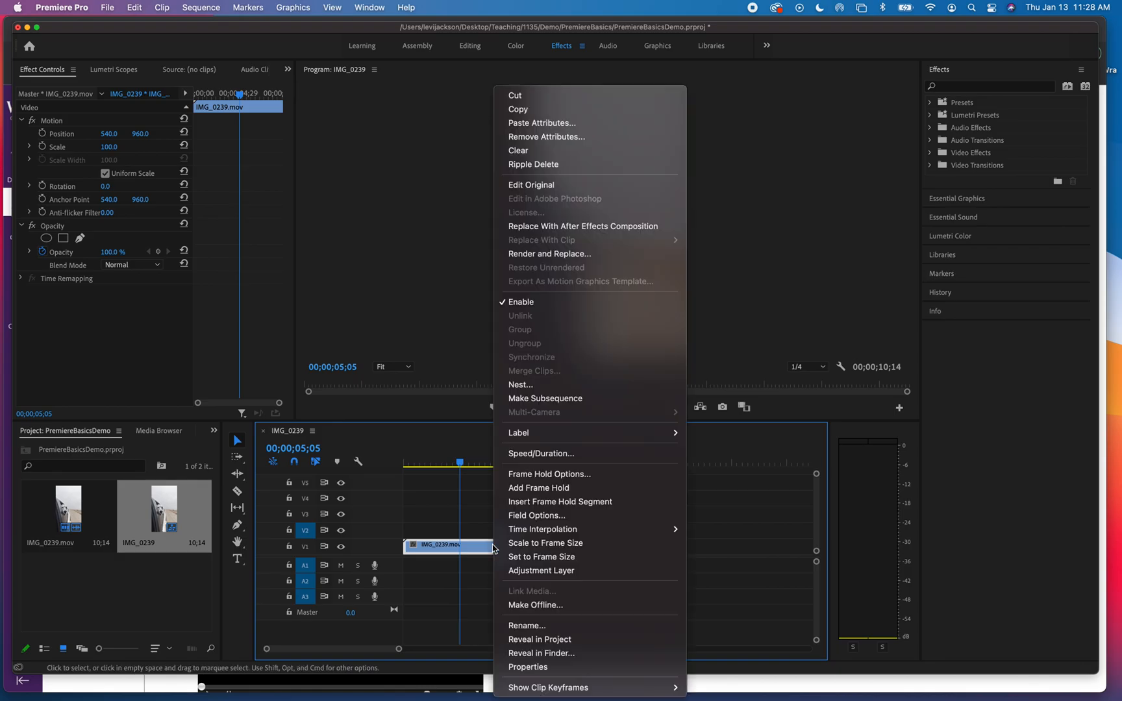
{"action": "left_click", "coordinate": [567, 450]}
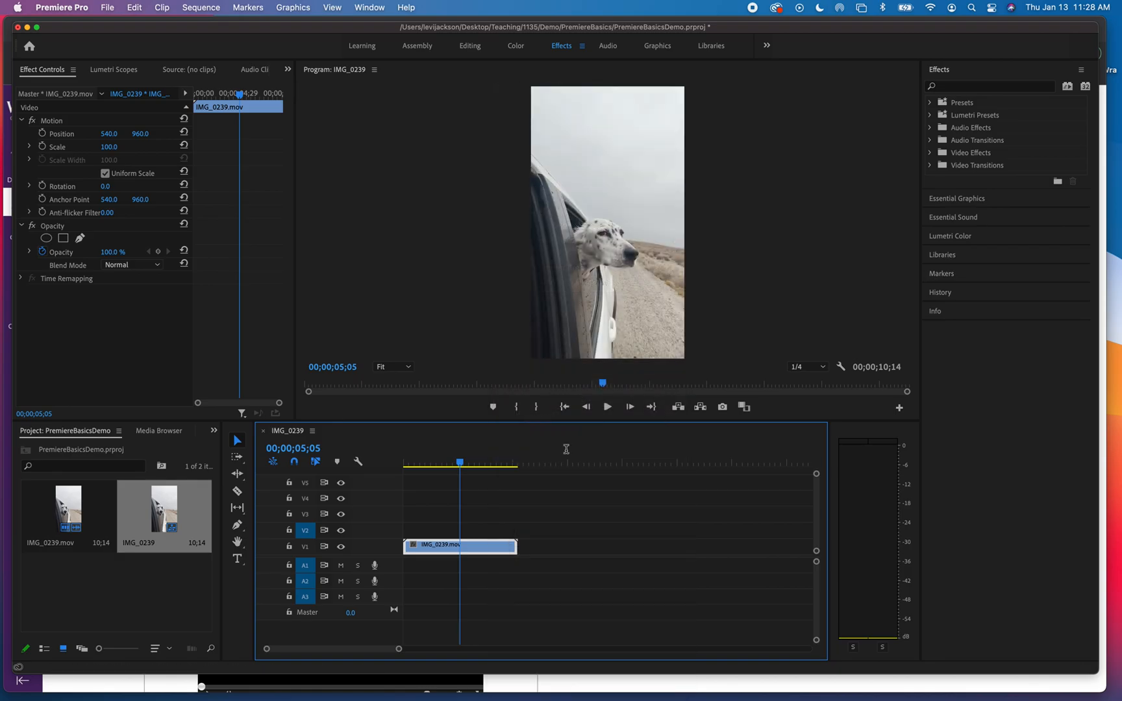
{"action": "type", "text": "200"}
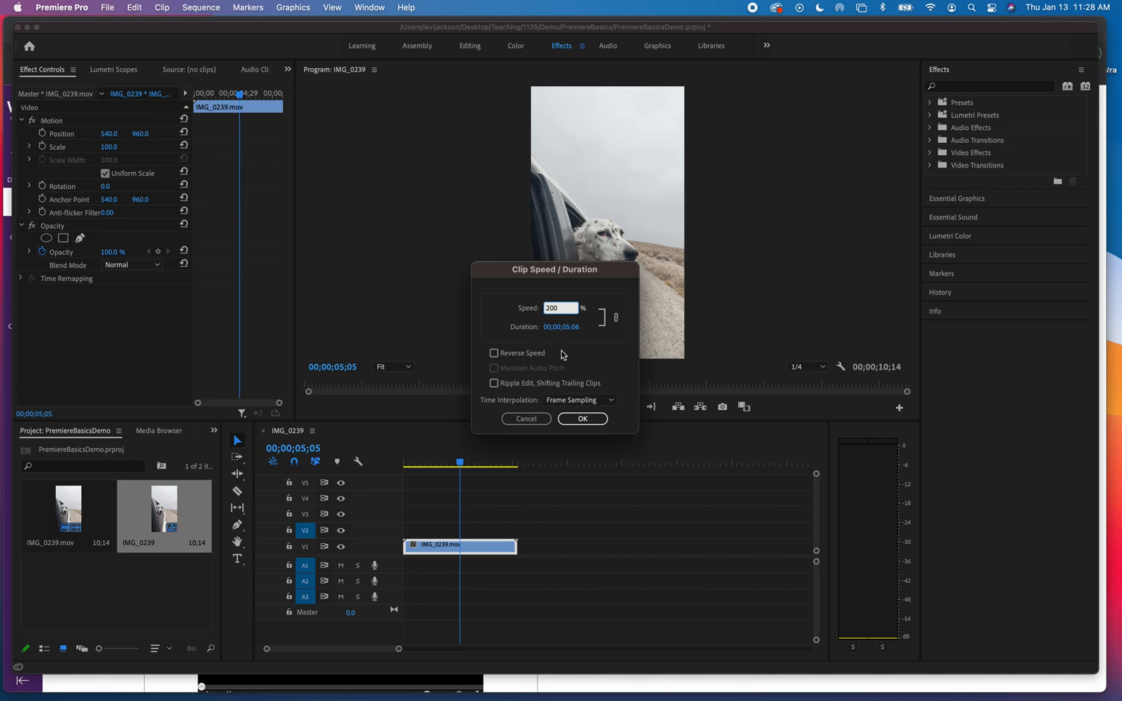
{"action": "left_click", "coordinate": [581, 415]}
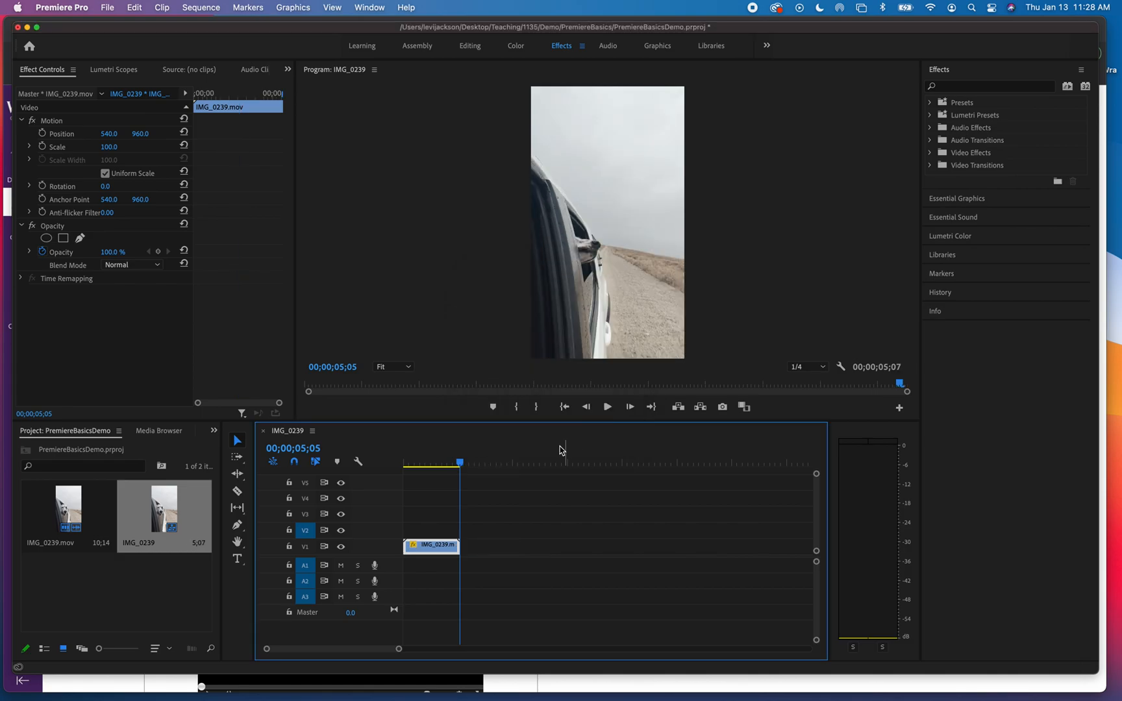
Step: Play the sped-up V1 clip from the sequence start to 00;00;04;11, then undo its 200% speed change
{"action": "left_click_drag", "start_coordinate": [461, 462], "coordinate": [399, 469]}
{"action": "key", "text": "space"}
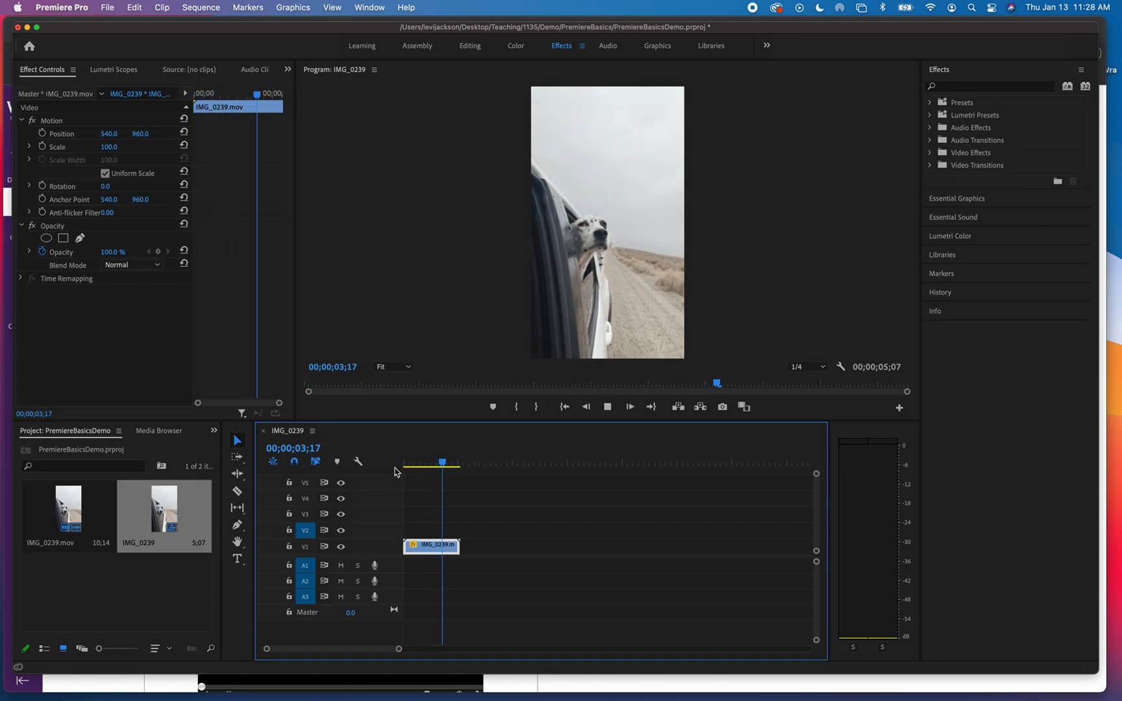
{"action": "key", "text": "space"}
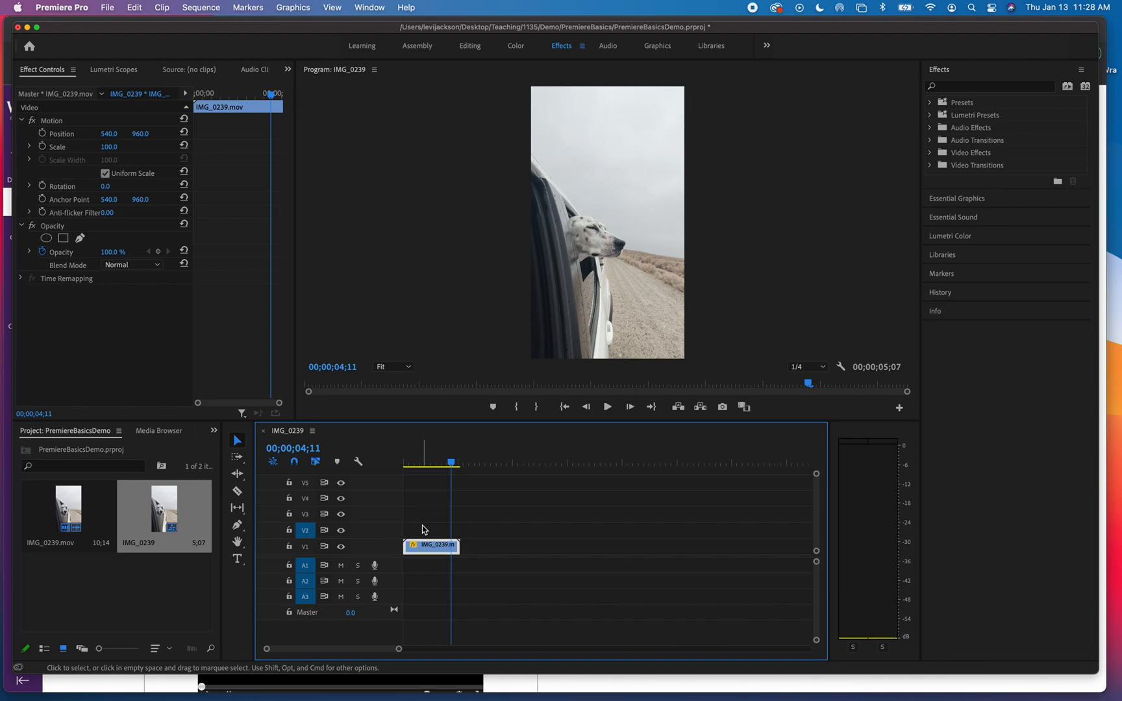
{"action": "key", "text": "super+z"}
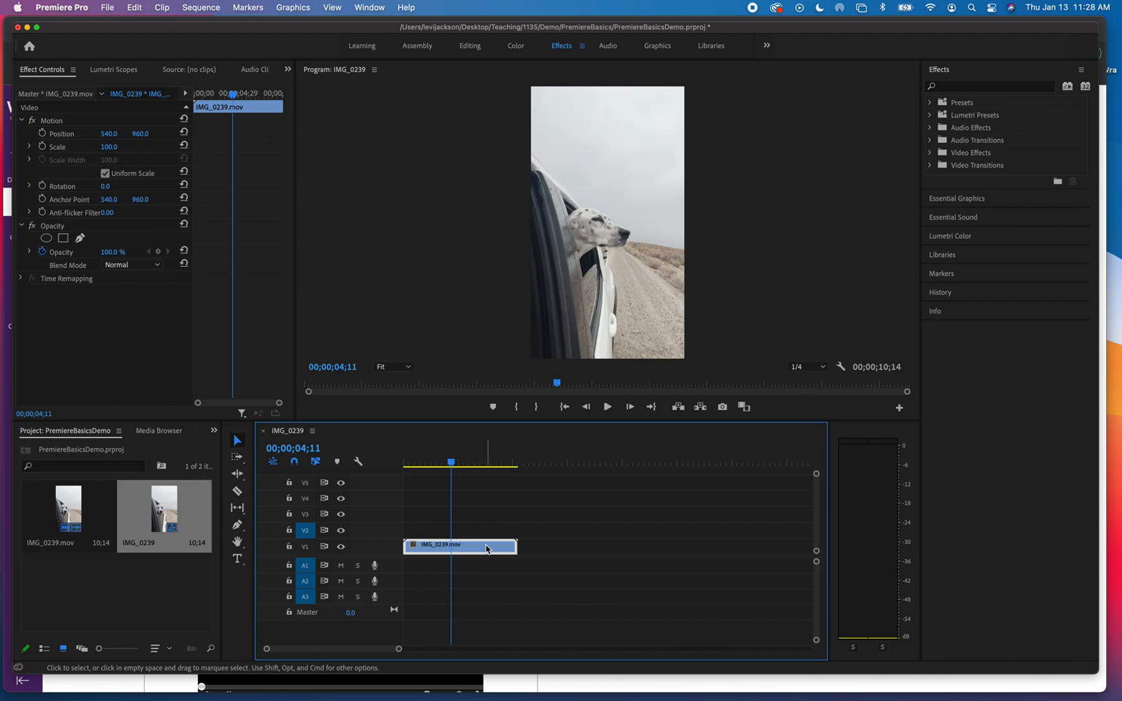
Step: Place the playhead at 00;00;07;26, make V1 the only targeted video track, and paste the copied clip there
{"action": "left_click_drag", "start_coordinate": [452, 462], "coordinate": [491, 469]}
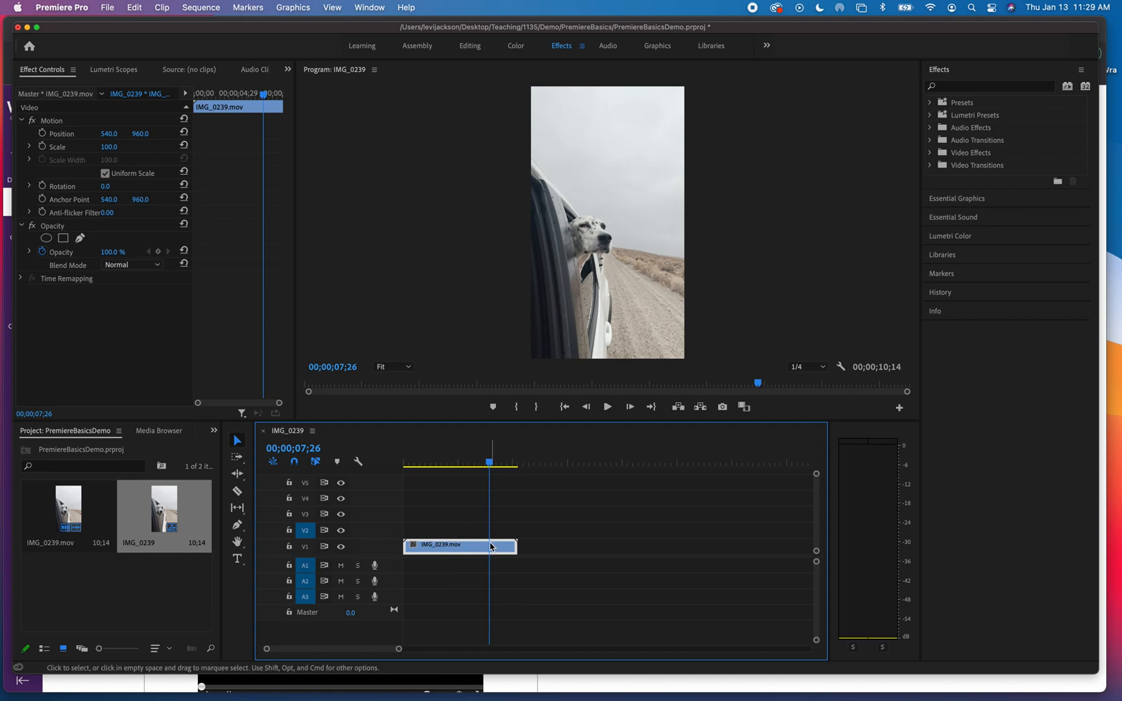
{"action": "left_click", "coordinate": [303, 549]}
{"action": "left_click", "coordinate": [305, 530]}
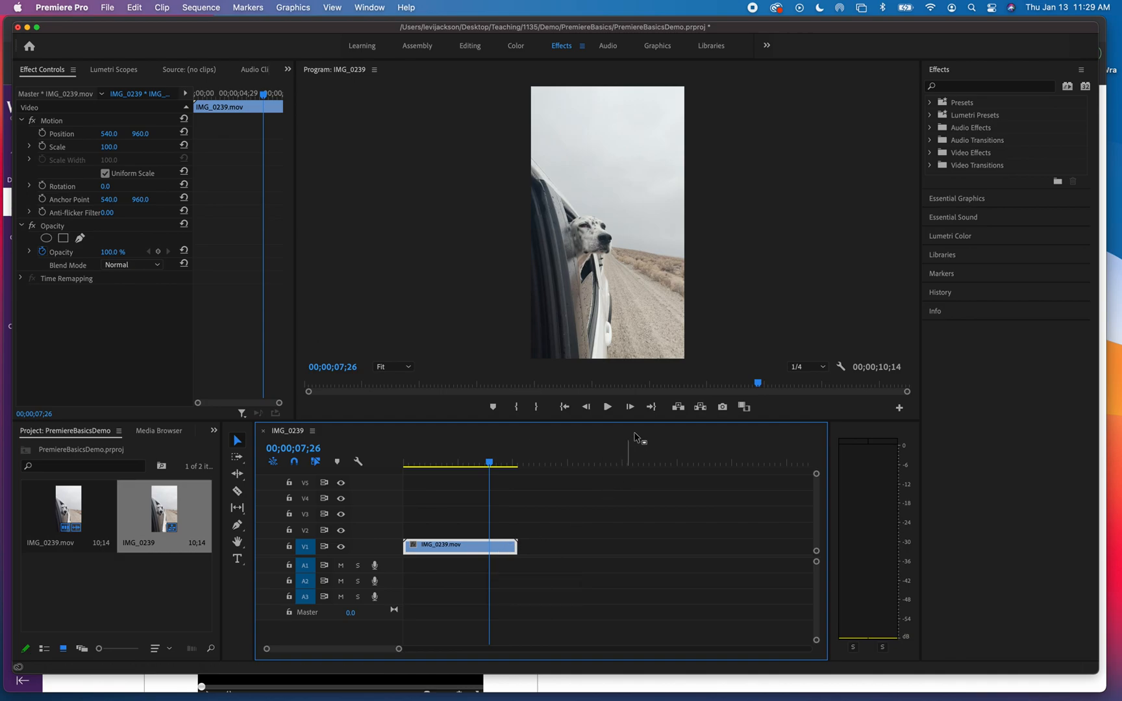
{"action": "key", "text": "super+v"}
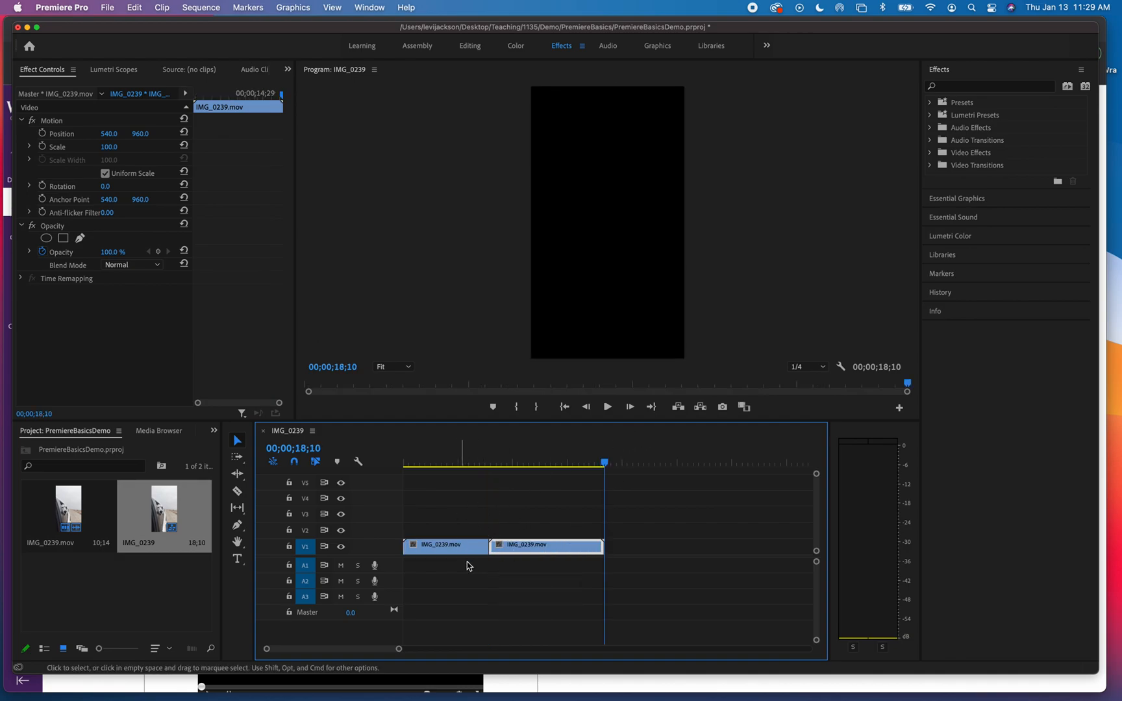
Step: Scrub back to the join of the two V1 clips at 00;00;07;24, then undo the paste on V1
{"action": "left_click_drag", "start_coordinate": [604, 462], "coordinate": [508, 469]}
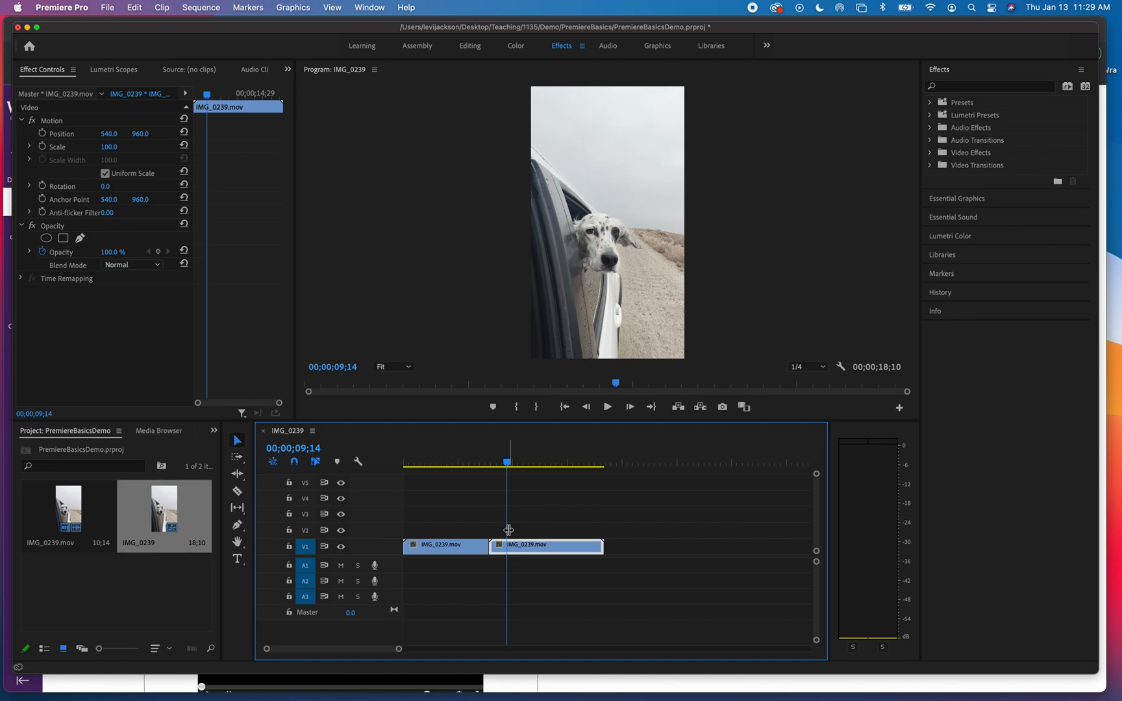
{"action": "left_click_drag", "start_coordinate": [508, 466], "coordinate": [490, 466]}
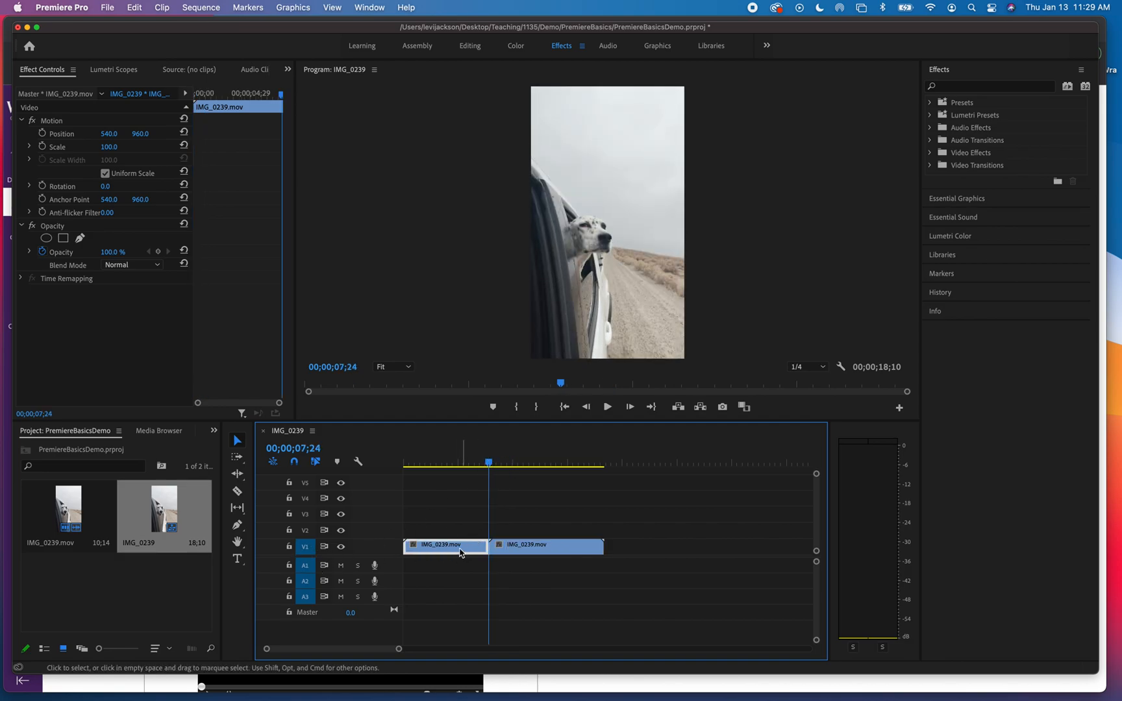
{"action": "key", "text": "super+z"}
Step: Target V2, paste the clip at 00;00;07;26, and move the copy so it starts where the V1 clip ends
{"action": "left_click", "coordinate": [306, 532]}
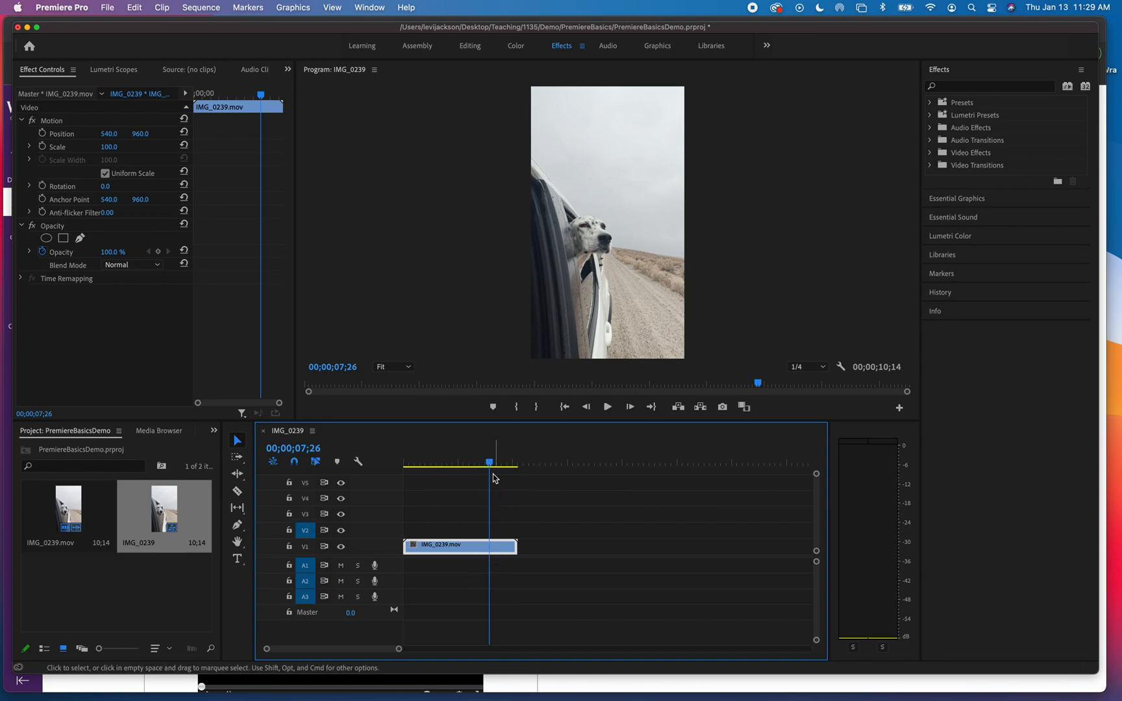
{"action": "key", "text": "super+v"}
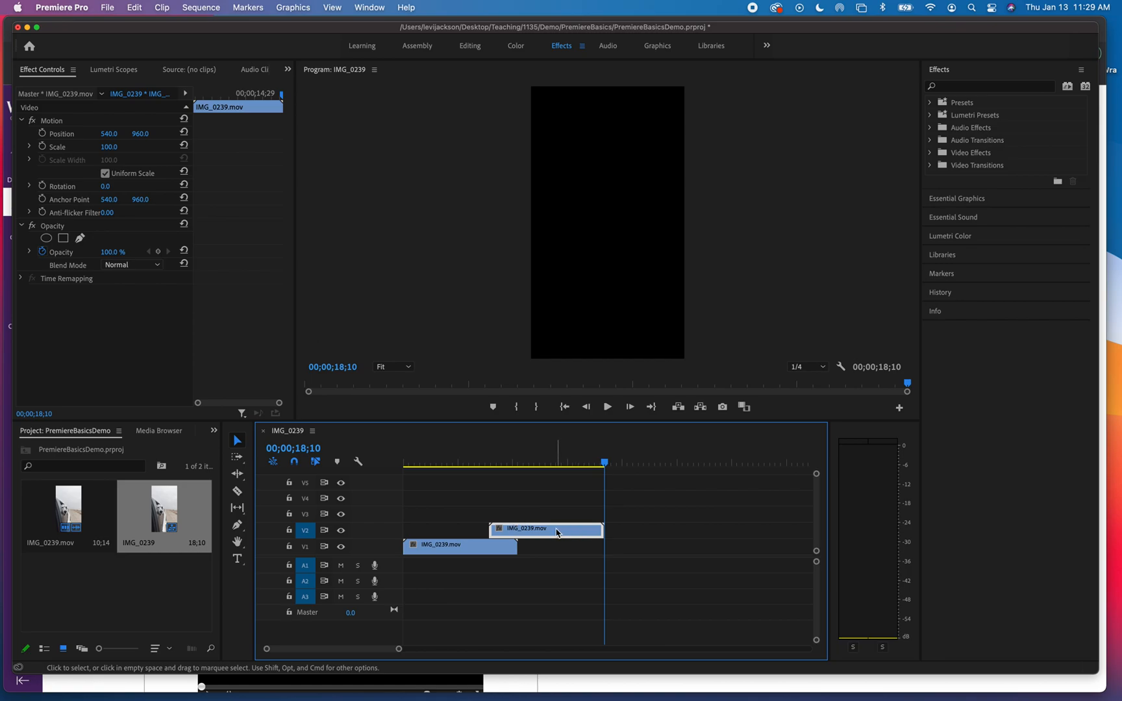
{"action": "left_click_drag", "start_coordinate": [556, 533], "coordinate": [587, 528]}
Step: Play across the transition from the V1 clip to the V2 copy, stopping at 00;00;11;07
{"action": "left_click_drag", "start_coordinate": [604, 463], "coordinate": [501, 478]}
{"action": "key", "text": "space"}
{"action": "key", "text": "space"}
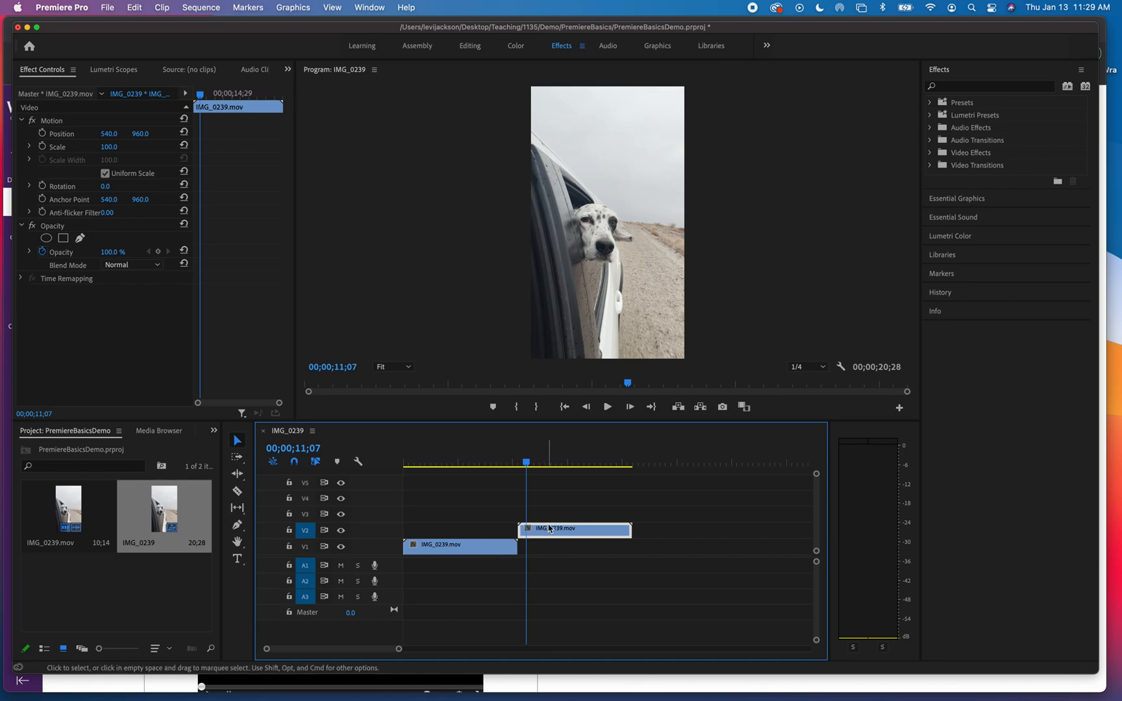
Step: Turn on Reverse Speed for the V2 copy in Clip Speed / Duration and apply it
{"action": "right_click", "coordinate": [596, 535]}
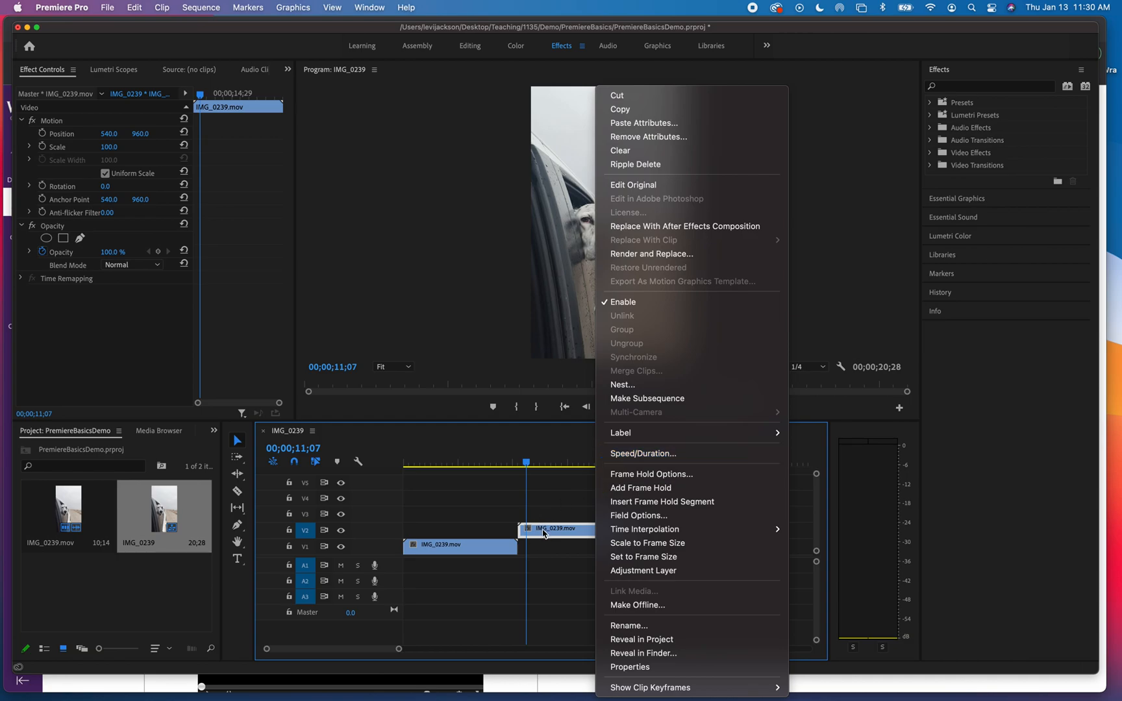
{"action": "left_click", "coordinate": [661, 454]}
{"action": "left_click", "coordinate": [494, 353]}
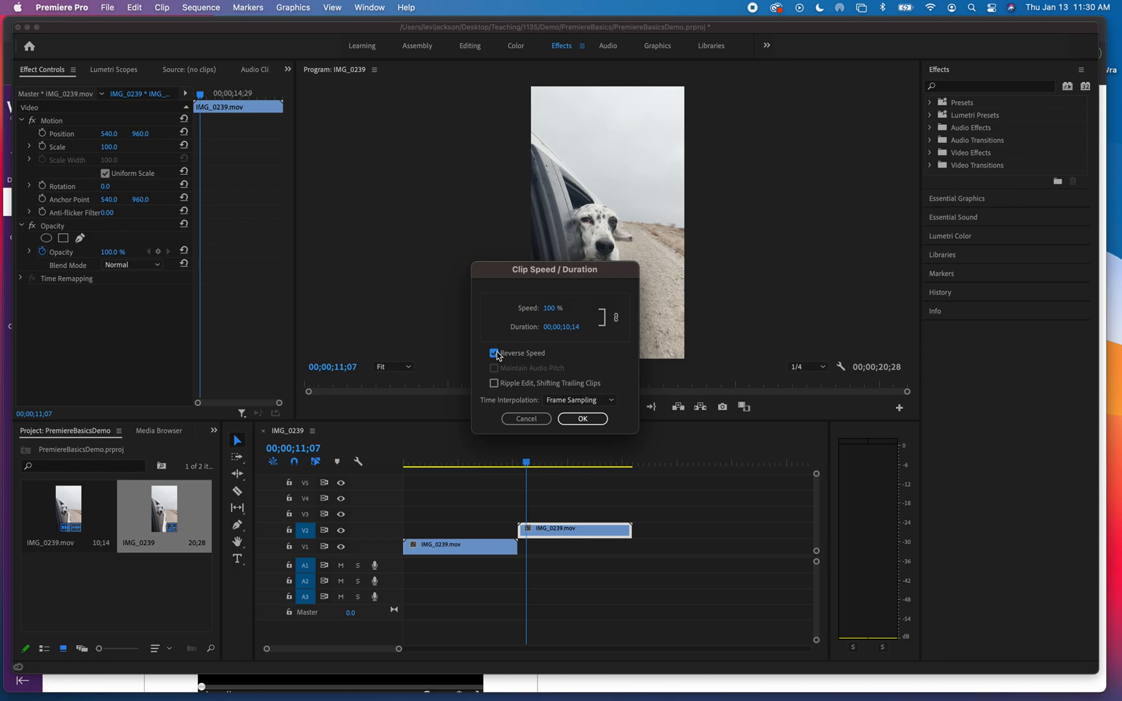
{"action": "left_click", "coordinate": [591, 422]}
{"action": "left_click", "coordinate": [588, 421]}
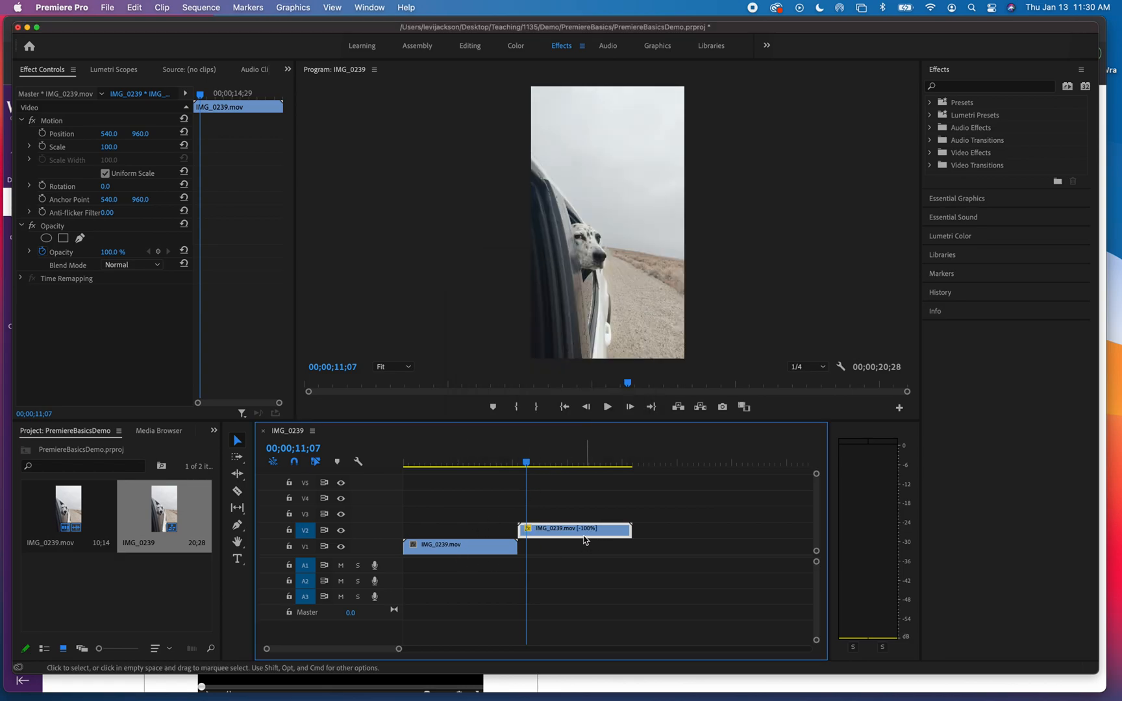
Step: Select the V1 clip and the reversed V2 clip in turn, then play across their join twice, stopping at 00;00;11;26
{"action": "left_click", "coordinate": [449, 547]}
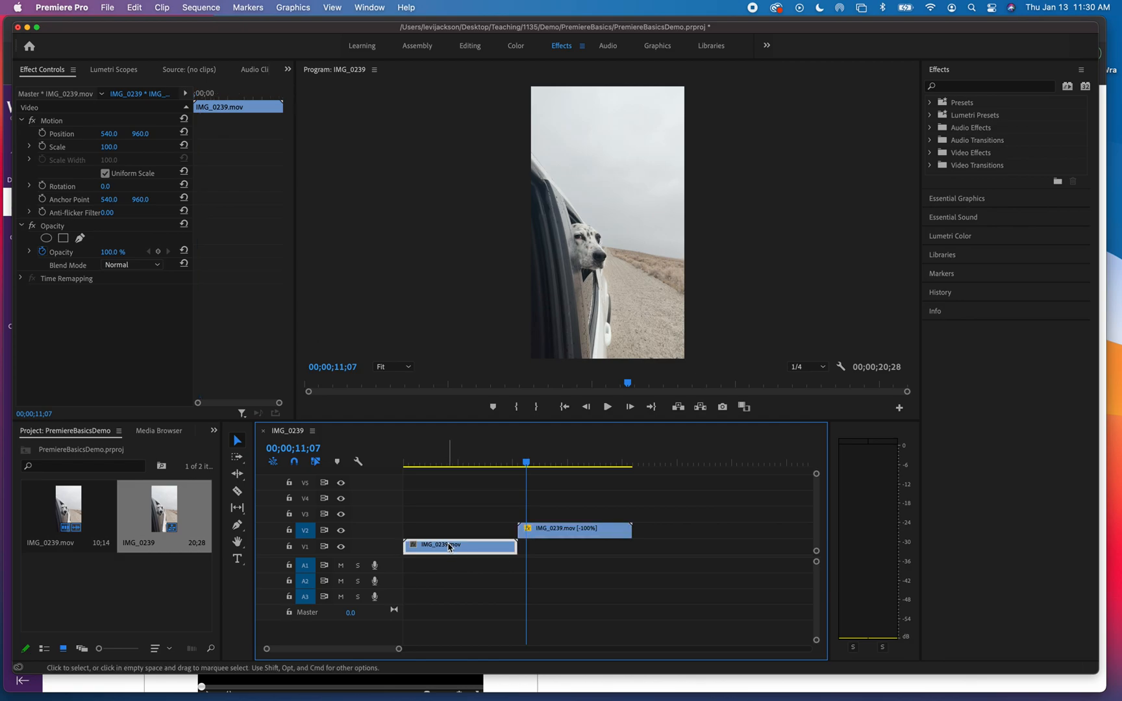
{"action": "left_click", "coordinate": [607, 533]}
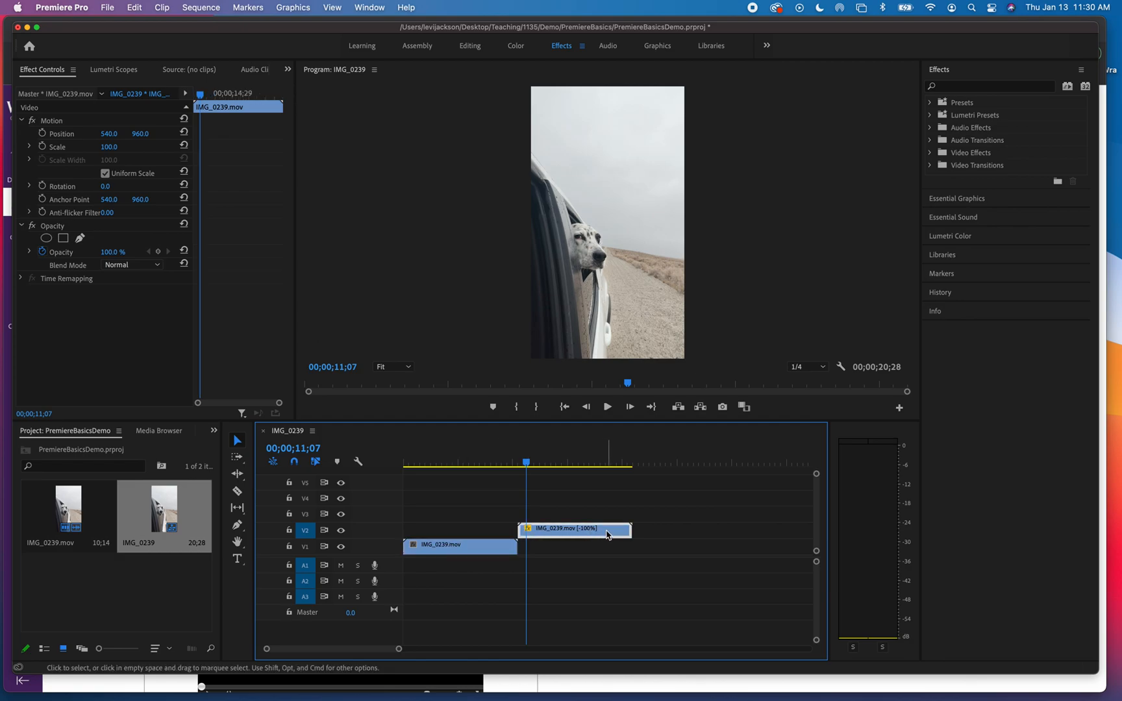
{"action": "left_click_drag", "start_coordinate": [527, 463], "coordinate": [465, 472]}
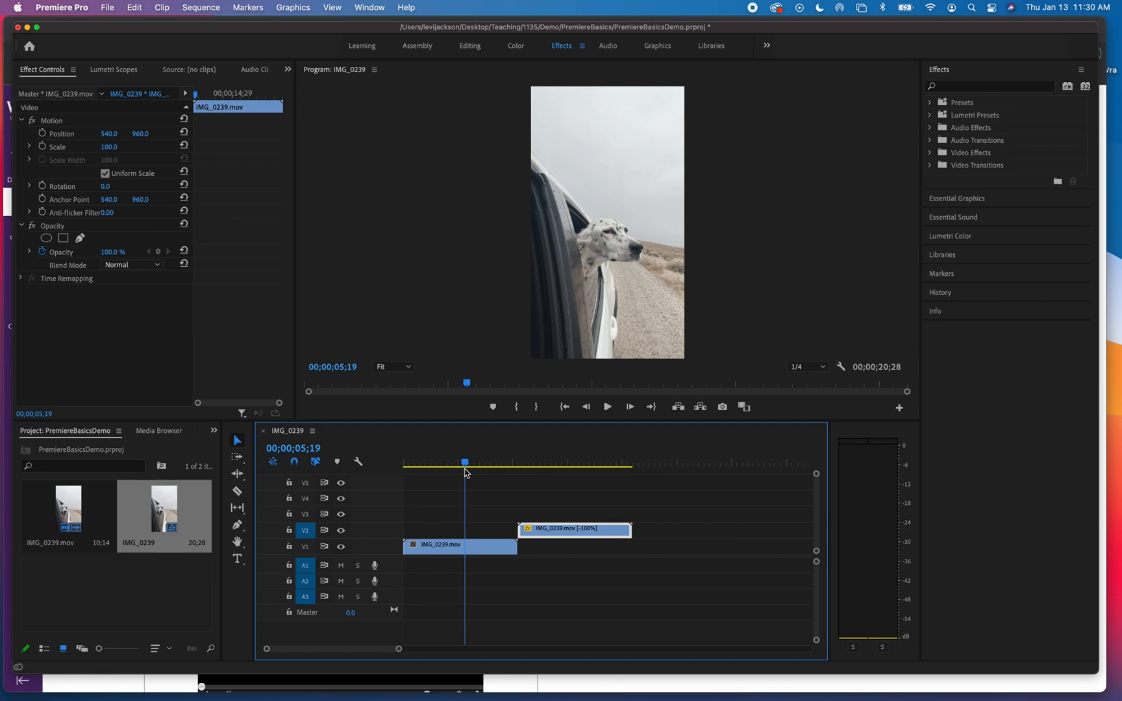
{"action": "key", "text": "space"}
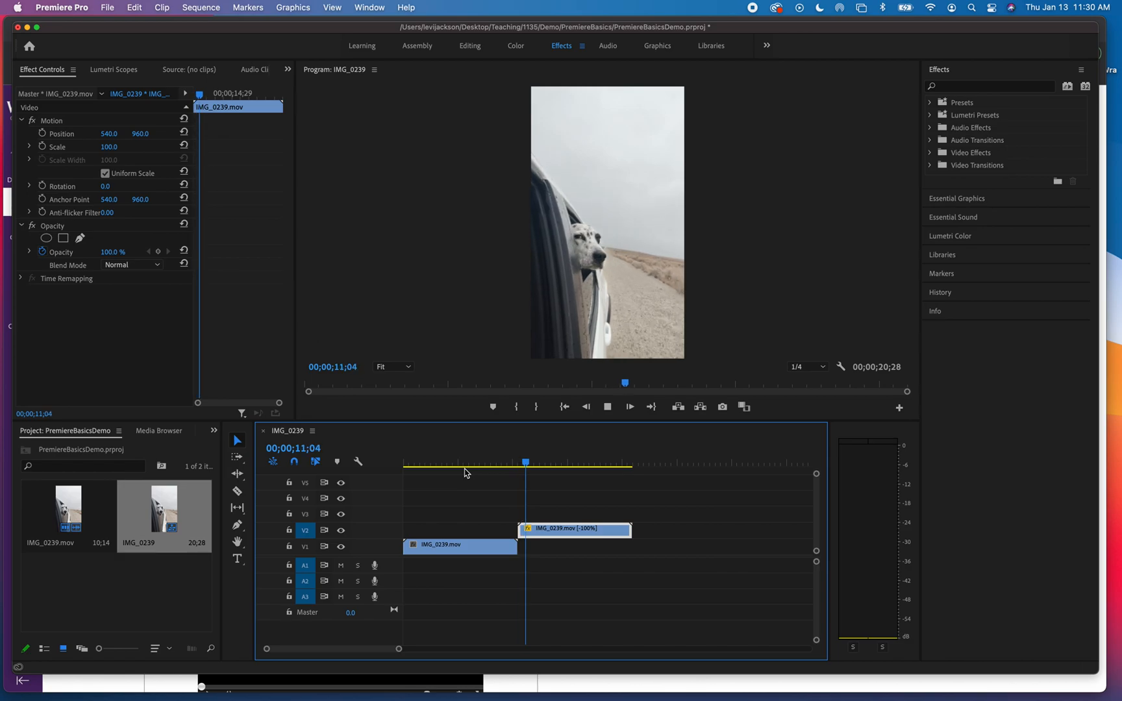
{"action": "key", "text": "space"}
{"action": "left_click_drag", "start_coordinate": [529, 463], "coordinate": [497, 465]}
{"action": "key", "text": "space"}
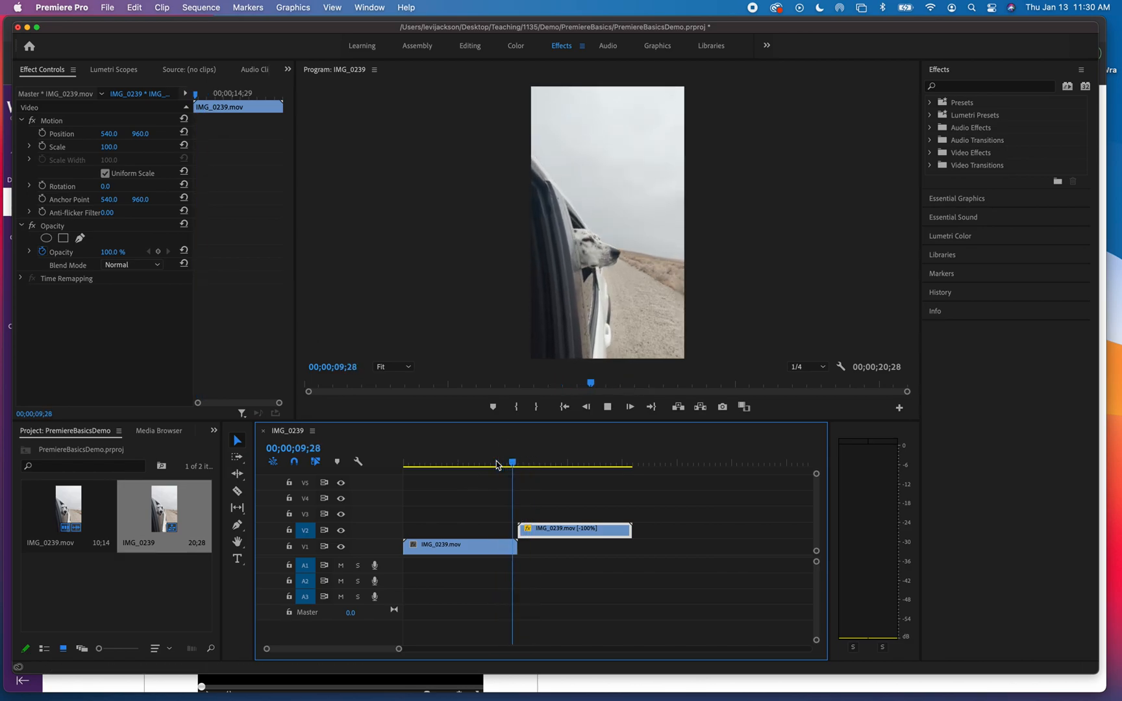
{"action": "key", "text": "space"}
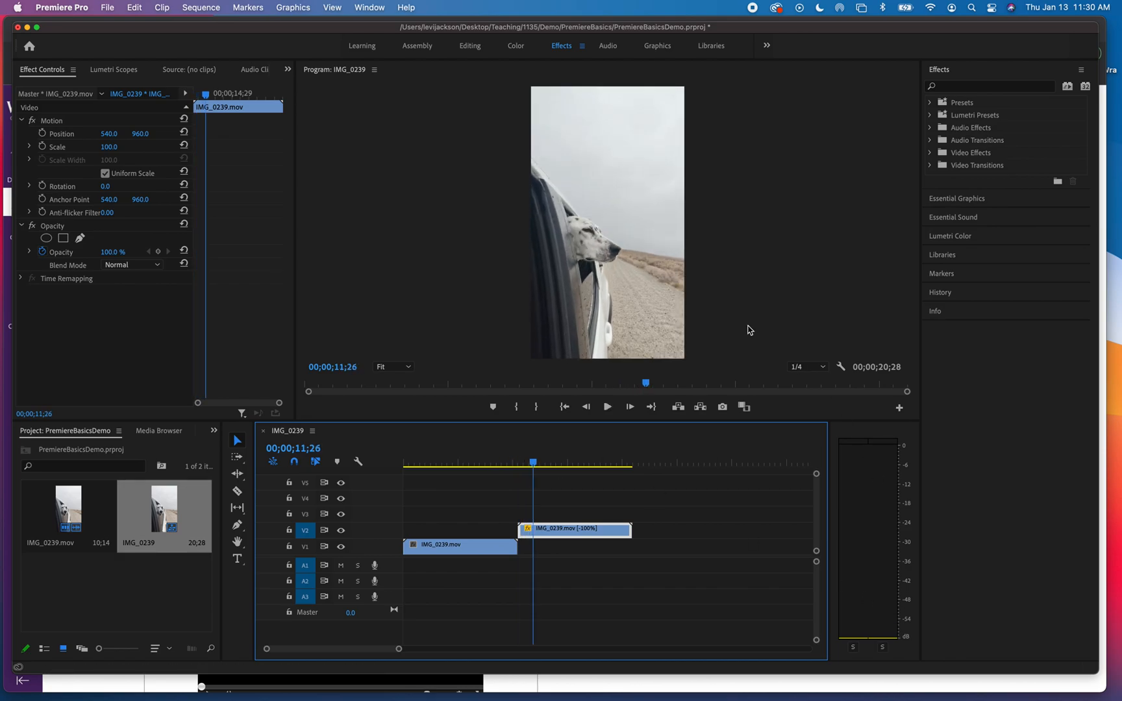
{"action": "mouse_move", "coordinate": [905, 698]}
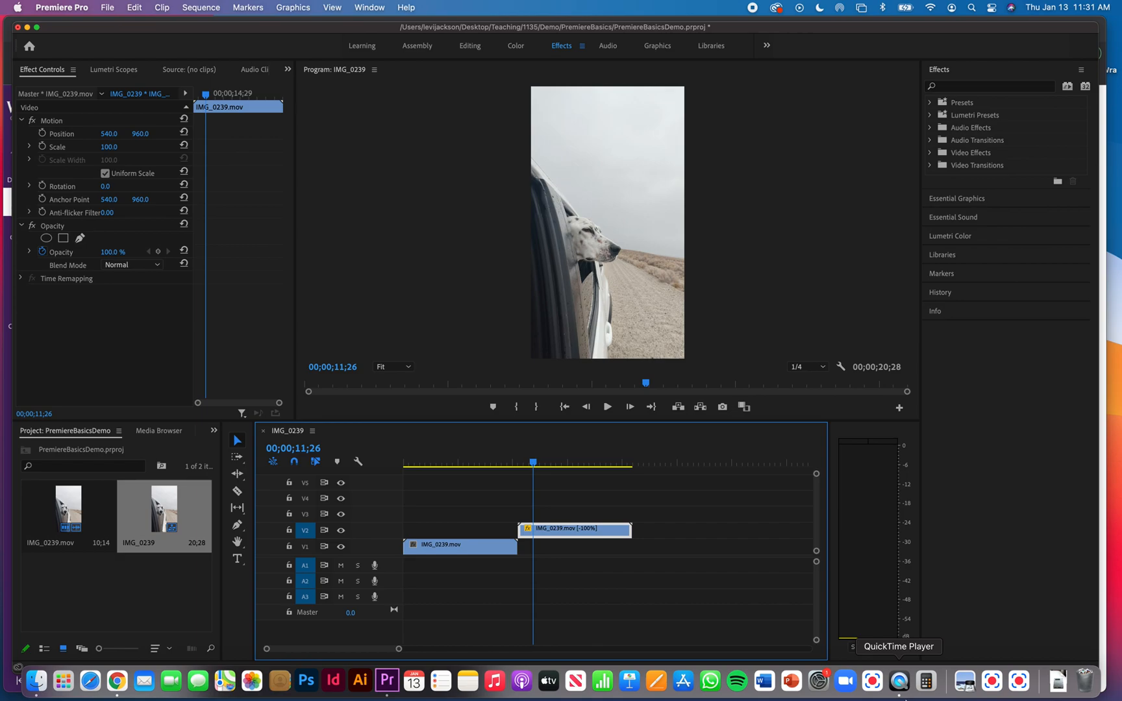
{"action": "left_click", "coordinate": [905, 698]}
{"action": "mouse_move", "coordinate": [818, 698]}
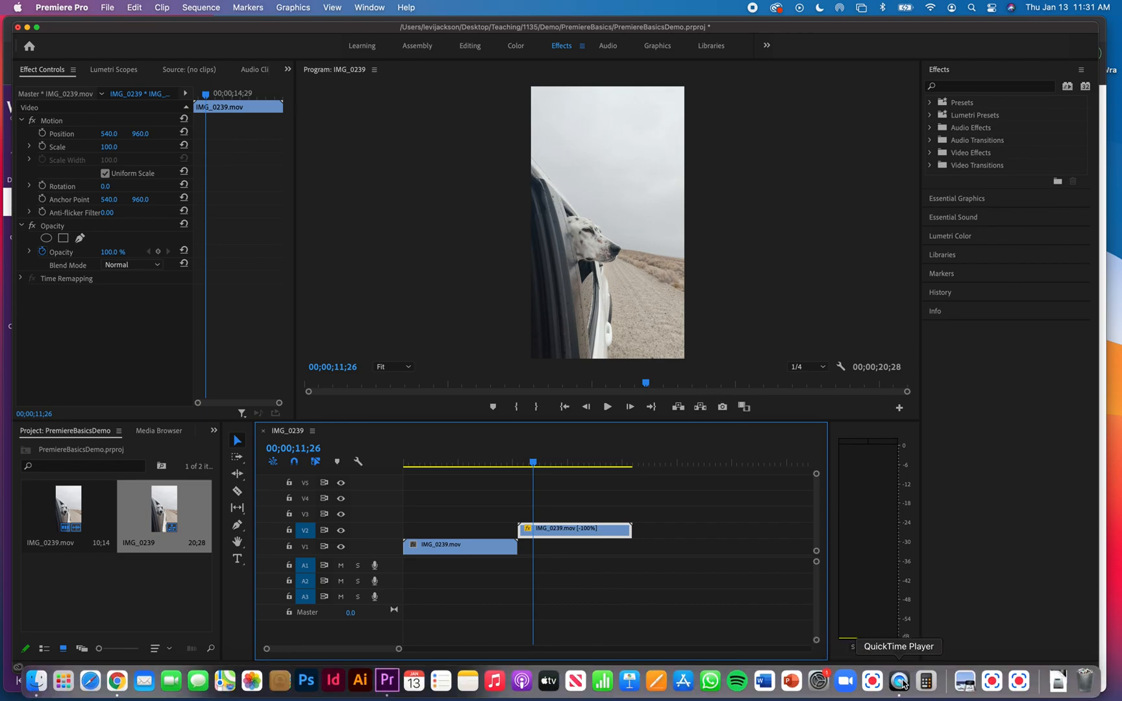